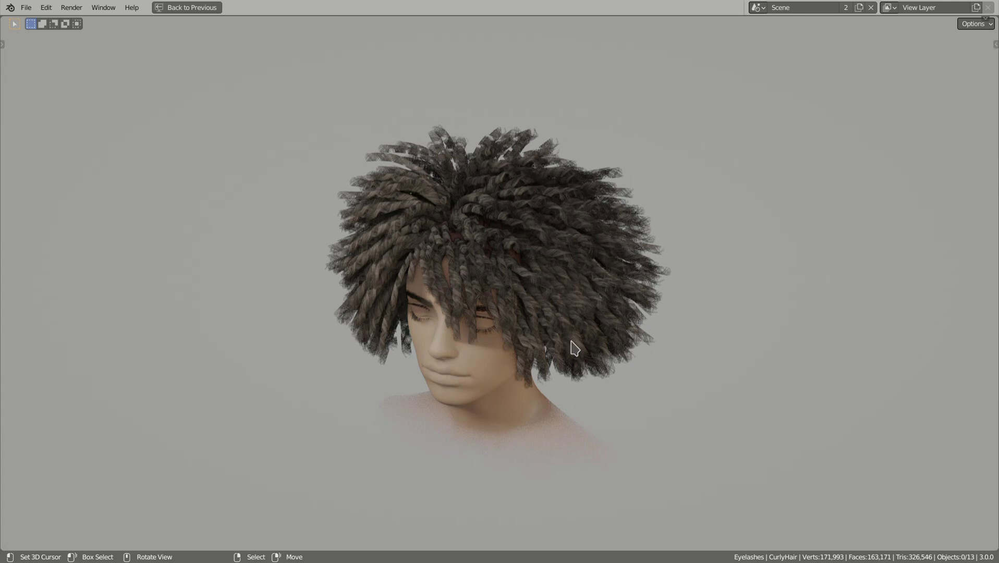
Open the Hair Baking scene from the Hair Bake tools, closing the current file without saving
{"action": "middle_click_drag", "start_coordinate": [571, 342], "coordinate": [520, 270]}
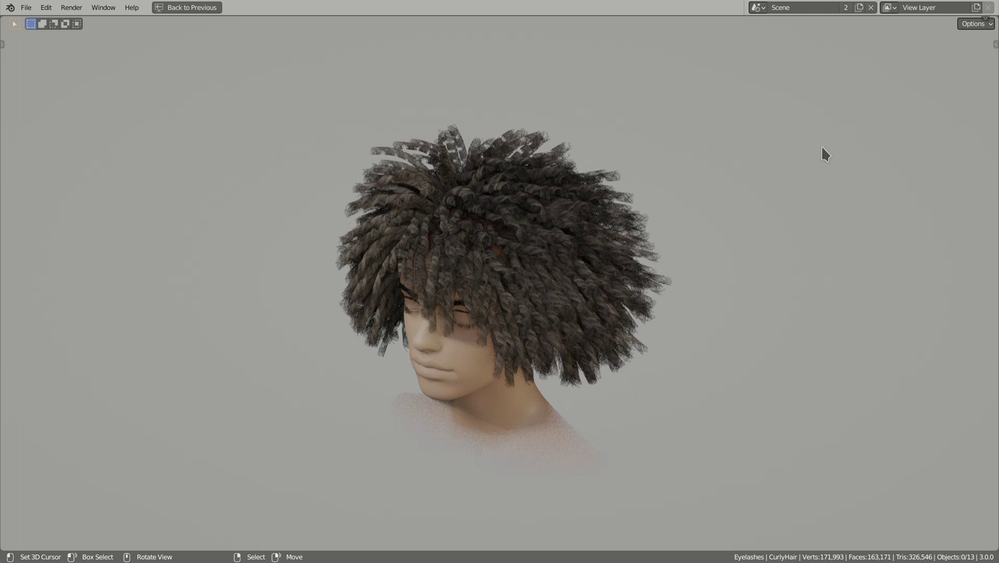
{"action": "key", "text": "n"}
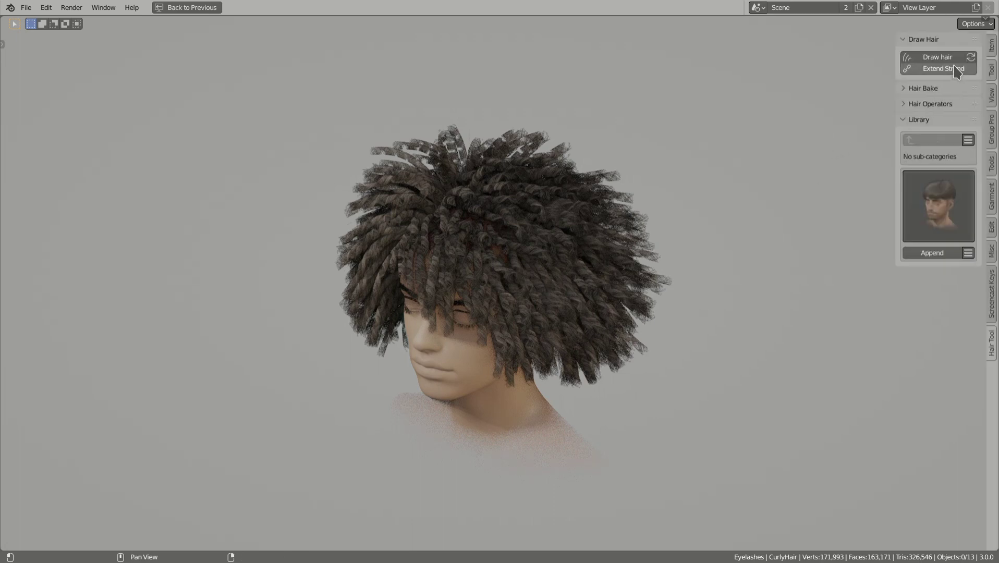
{"action": "left_click", "coordinate": [920, 91]}
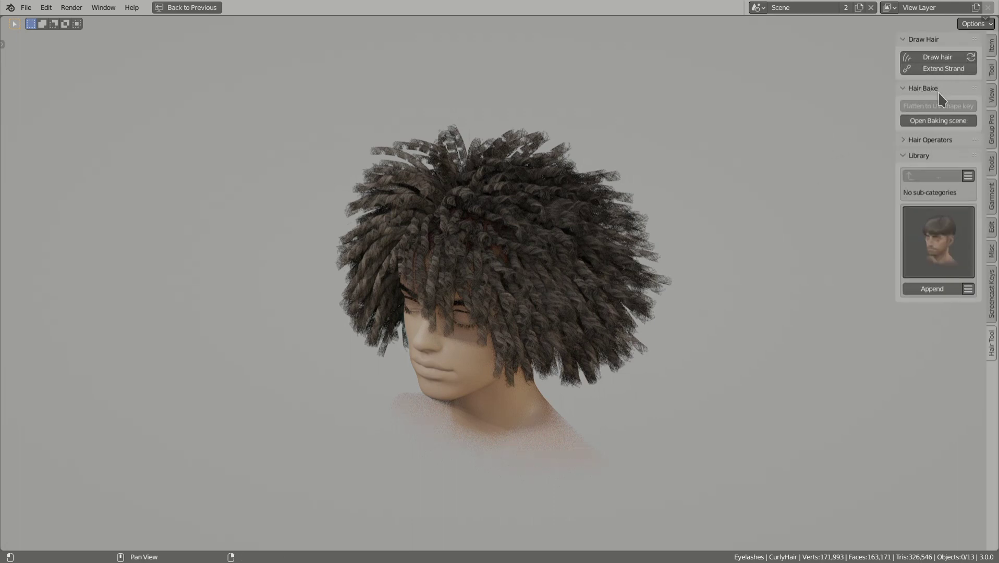
{"action": "left_click", "coordinate": [936, 121]}
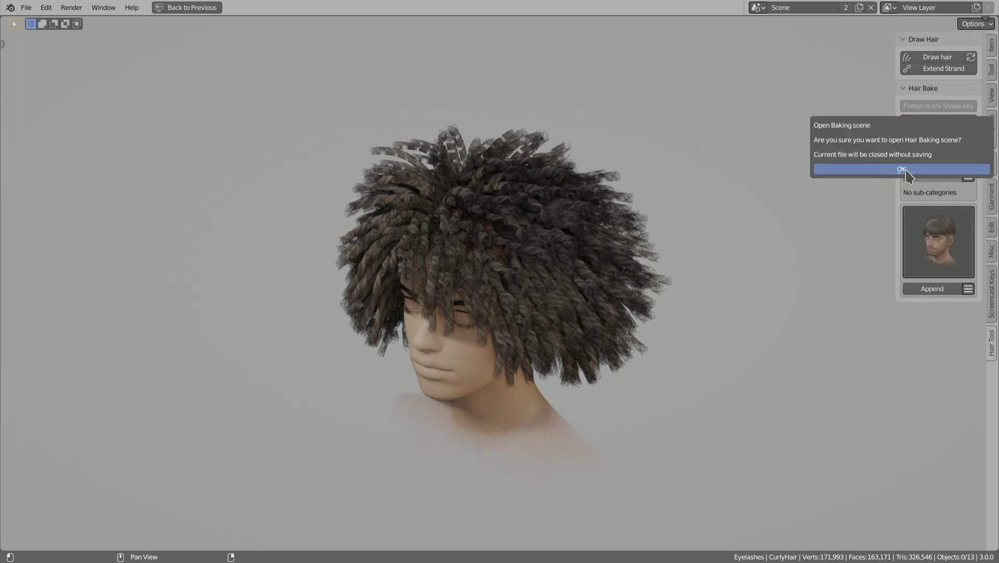
{"action": "left_click", "coordinate": [907, 171]}
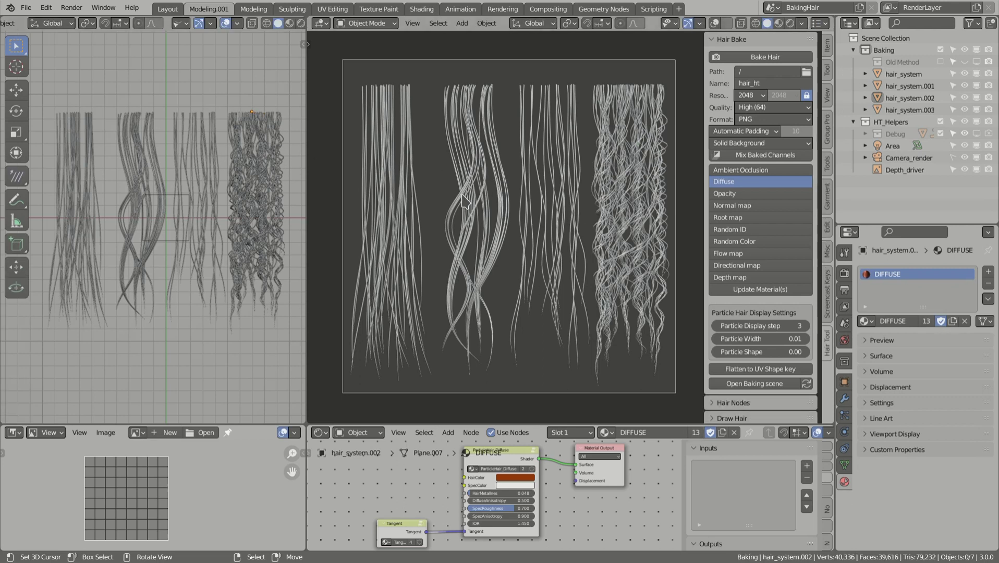
Select the example hair systems one after another to examine how each emitter plane carries its strands
{"action": "middle_click_drag", "start_coordinate": [138, 303], "coordinate": [180, 209]}
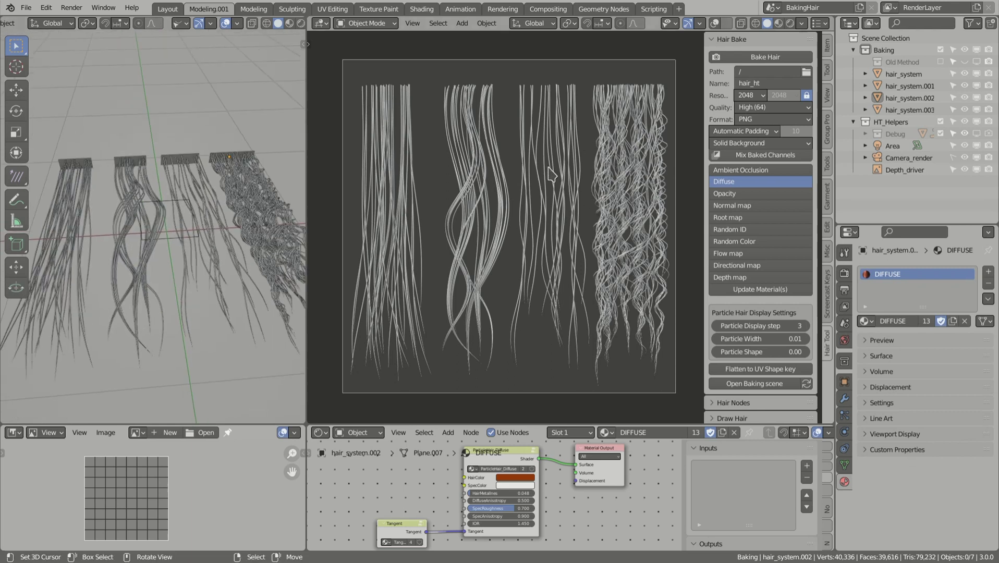
{"action": "left_click", "coordinate": [626, 130]}
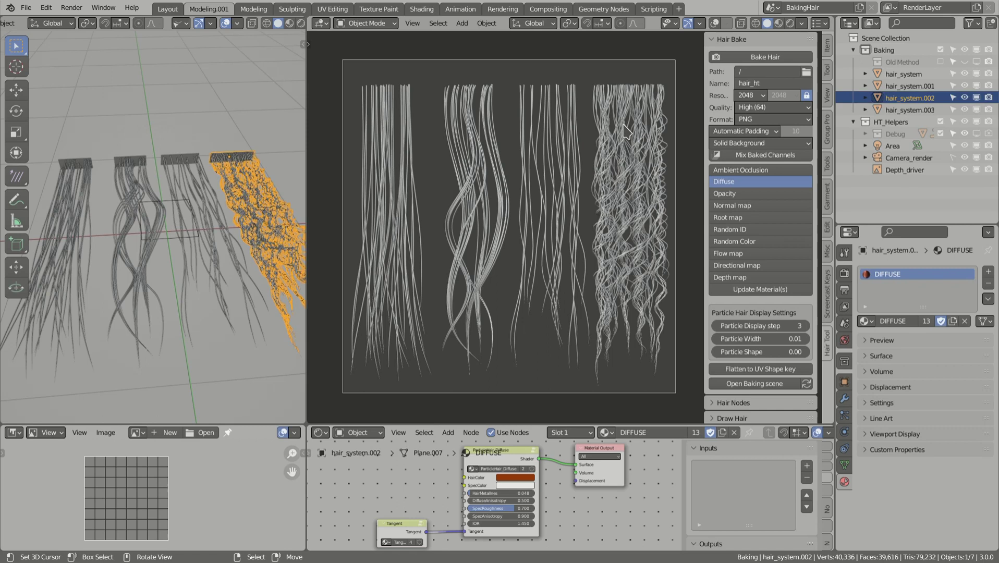
{"action": "left_click", "coordinate": [180, 181]}
{"action": "left_click", "coordinate": [123, 165]}
{"action": "left_click", "coordinate": [78, 168]}
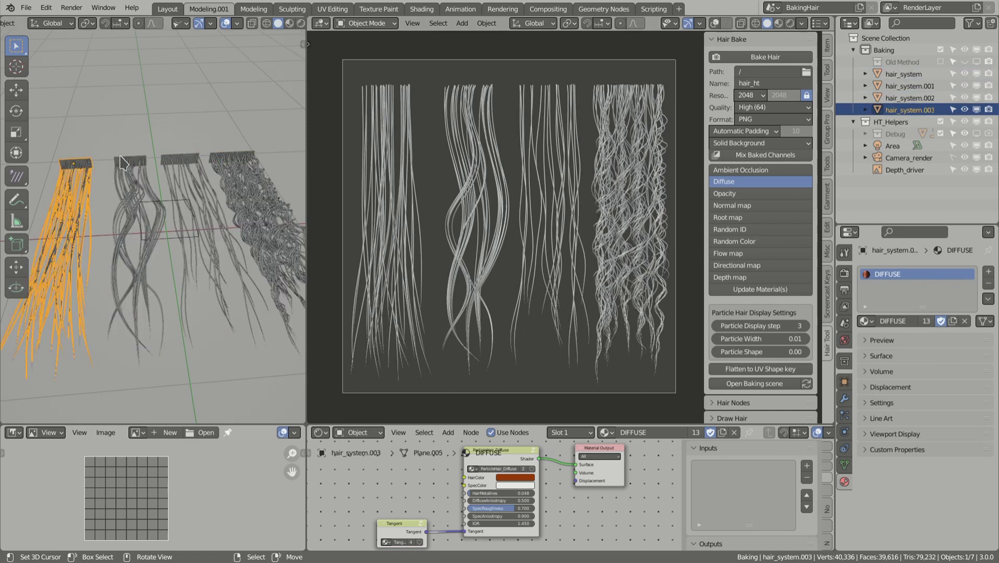
{"action": "left_click", "coordinate": [232, 168]}
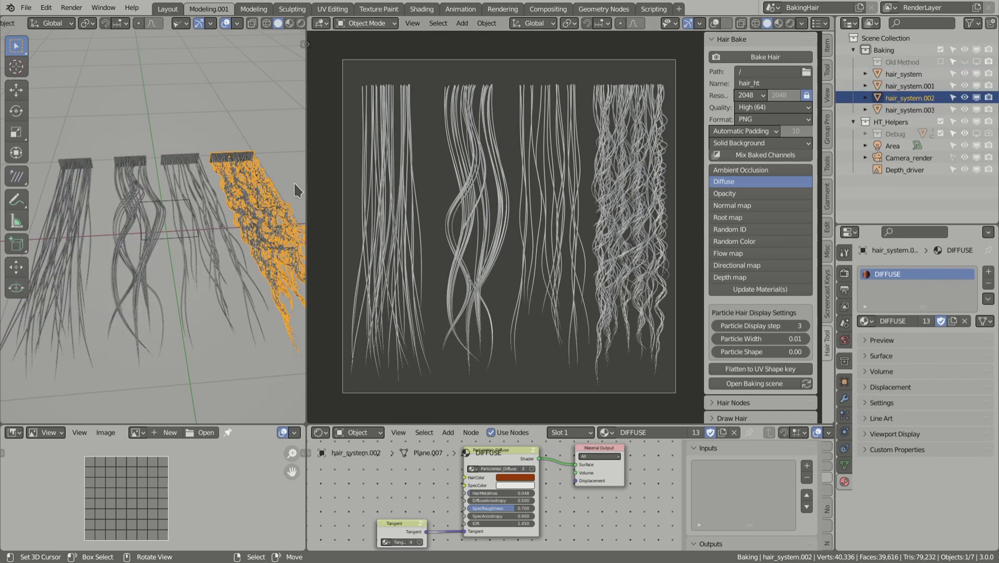
Hide the Hair Bake settings and show the Hair Nodes settings for the curly hair system
{"action": "left_click", "coordinate": [738, 40]}
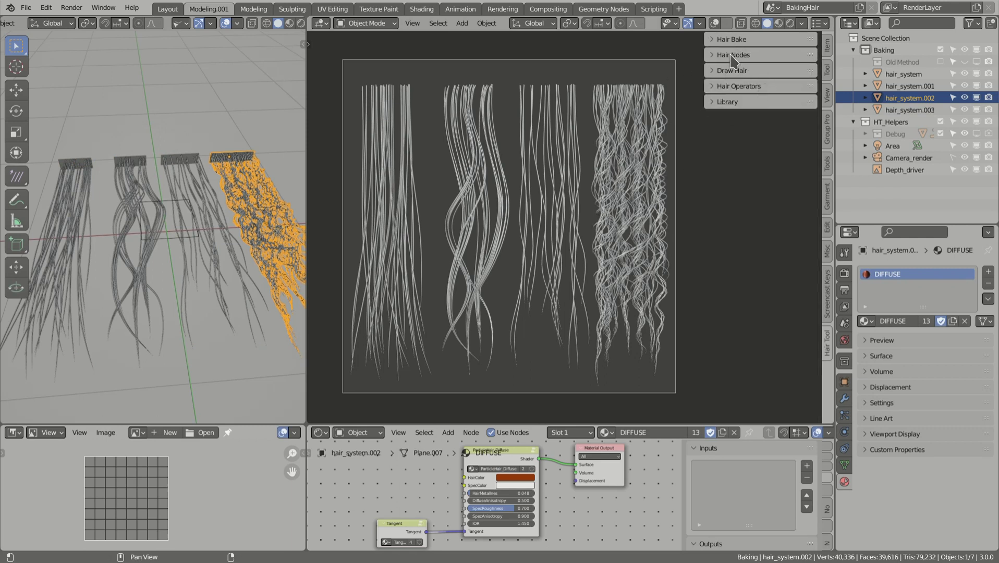
{"action": "left_click", "coordinate": [745, 57]}
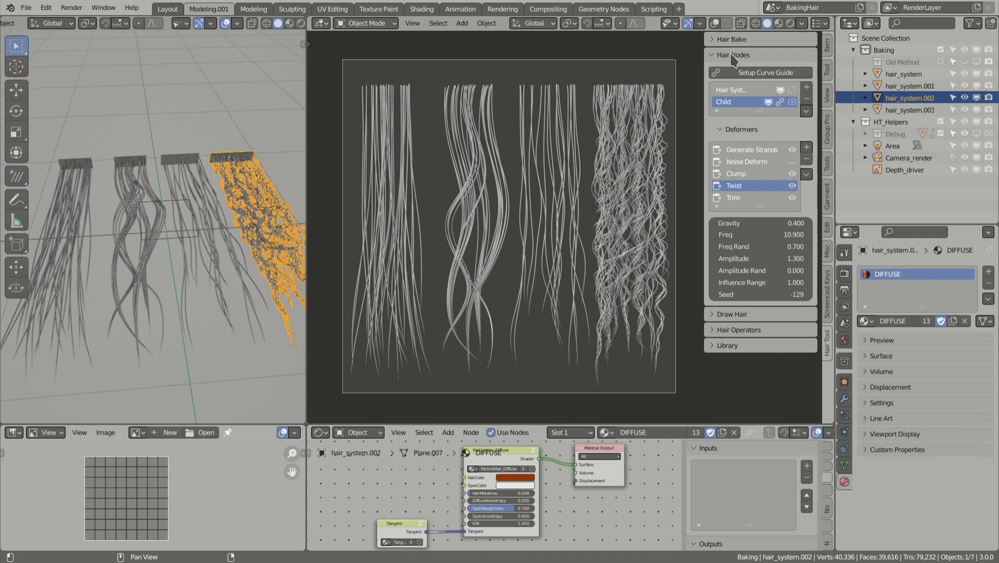
{"action": "left_click", "coordinate": [740, 91]}
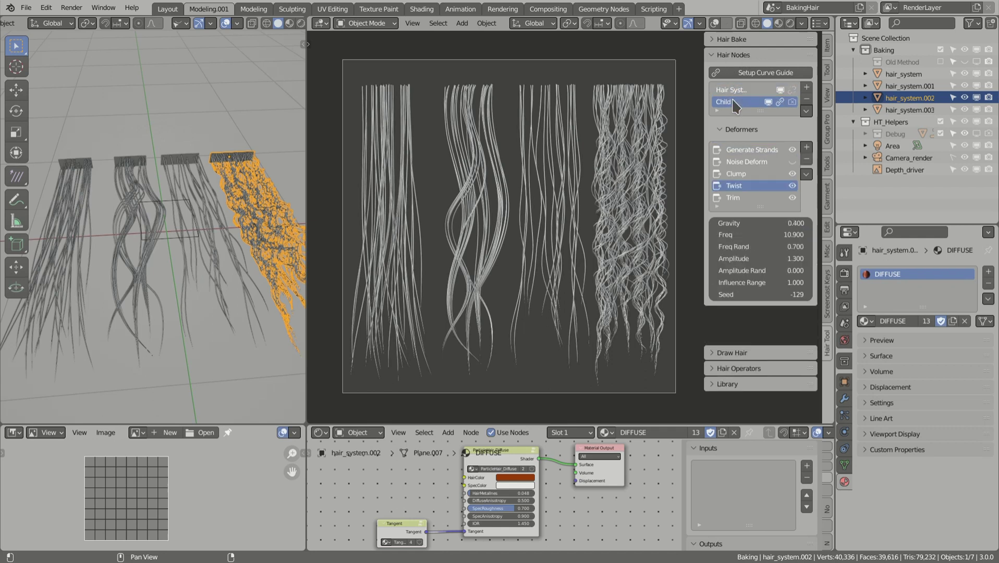
On the straight hair system hair_system.003, set Noise Deform to Uniform Amplitude 1.5 and Uniform Freq 0.9
{"action": "left_click", "coordinate": [352, 155]}
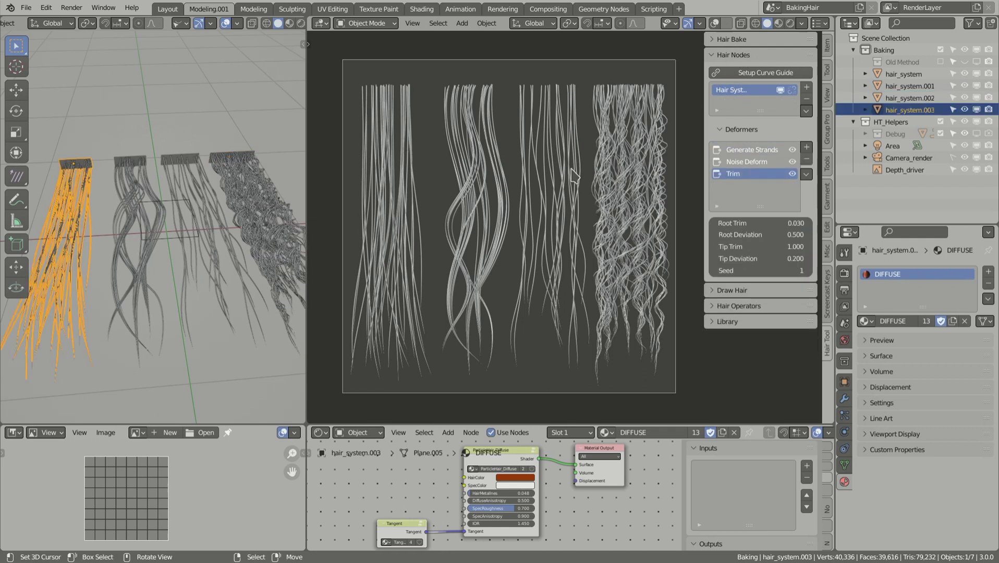
{"action": "left_click", "coordinate": [749, 163]}
{"action": "left_click", "coordinate": [752, 149]}
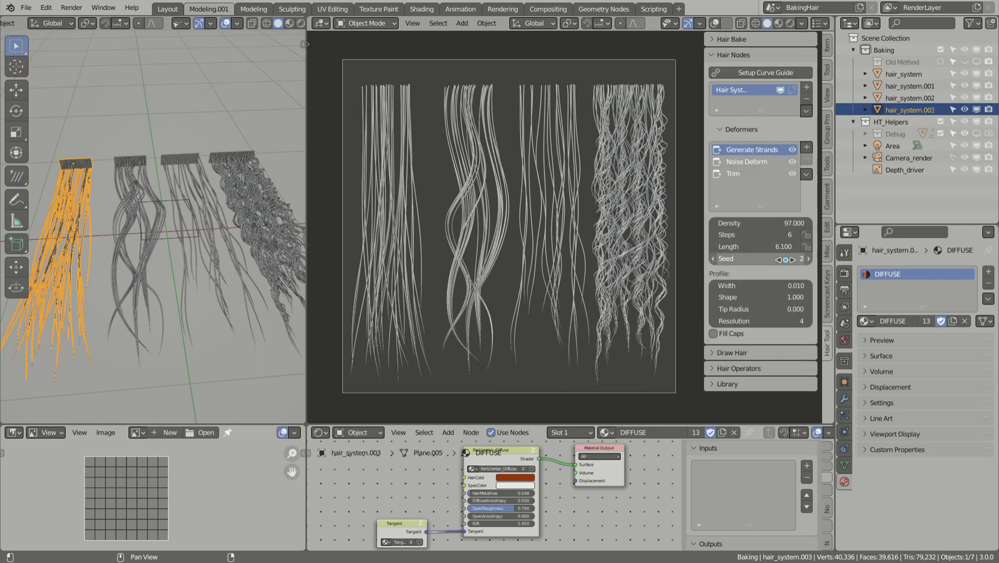
{"action": "left_click", "coordinate": [740, 161]}
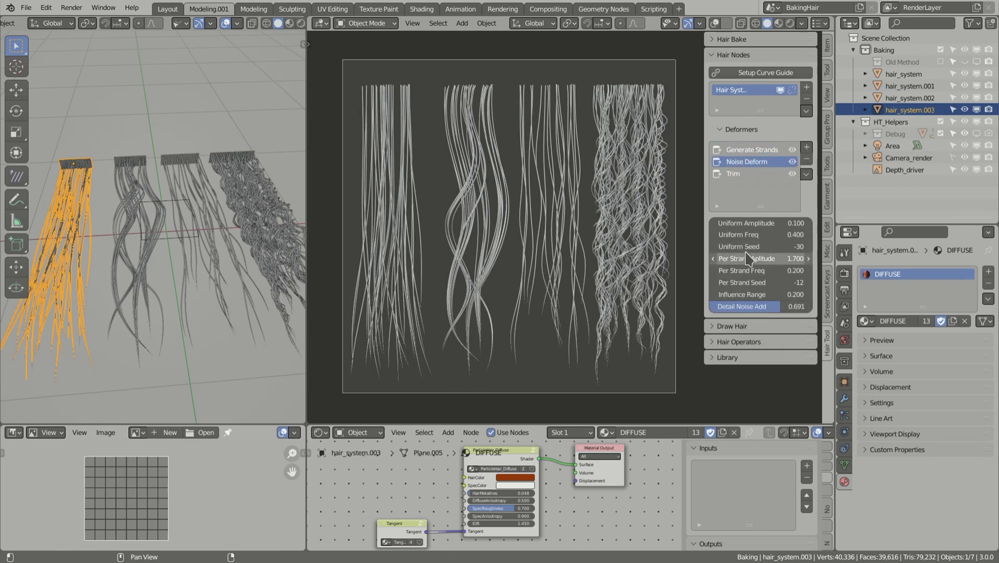
{"action": "mouse_move", "coordinate": [749, 235]}
{"action": "left_mouse_down"}
{"action": "mouse_move", "coordinate": [782, 235]}
{"action": "mouse_move", "coordinate": [751, 235]}
{"action": "mouse_move", "coordinate": [781, 224]}
{"action": "left_mouse_up"}
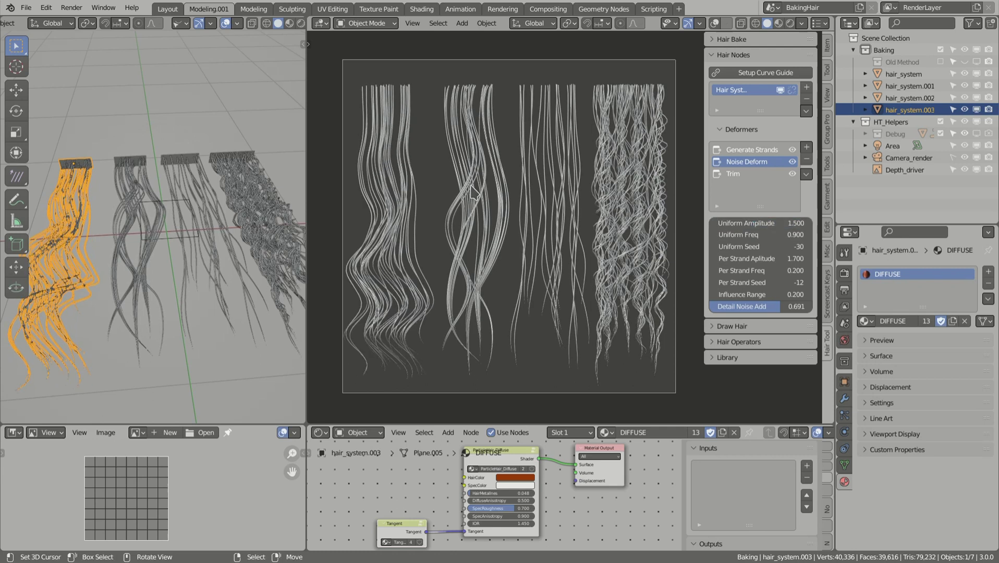
Delete all four example hair systems from the baking scene
{"action": "right_click", "coordinate": [615, 126]}
{"action": "right_click", "coordinate": [184, 166], "text": "shift"}
{"action": "right_click", "coordinate": [136, 163], "text": "shift"}
{"action": "right_click", "coordinate": [84, 163], "text": "shift"}
{"action": "key", "text": "x"}
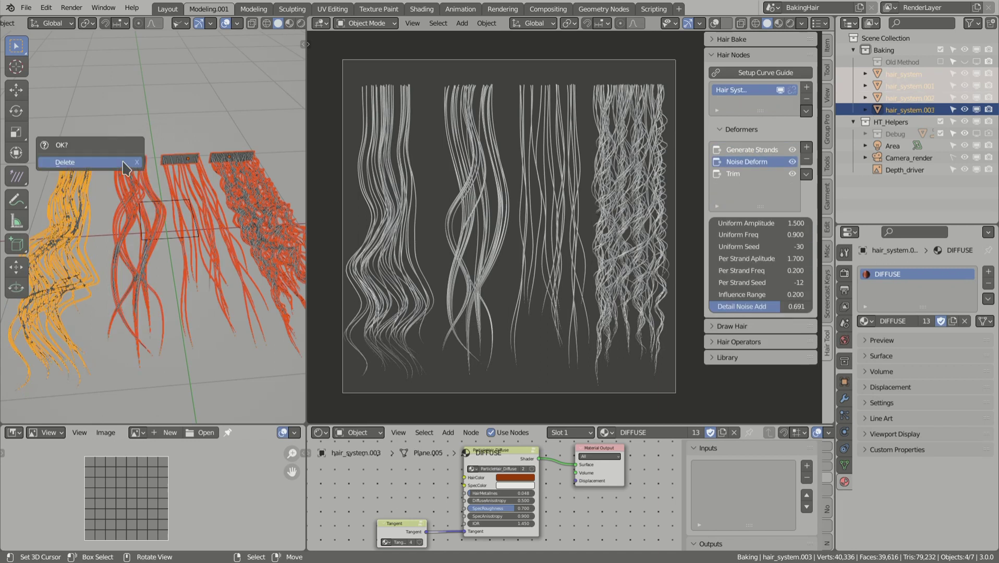
{"action": "left_click", "coordinate": [124, 163]}
{"action": "key", "text": "w"}
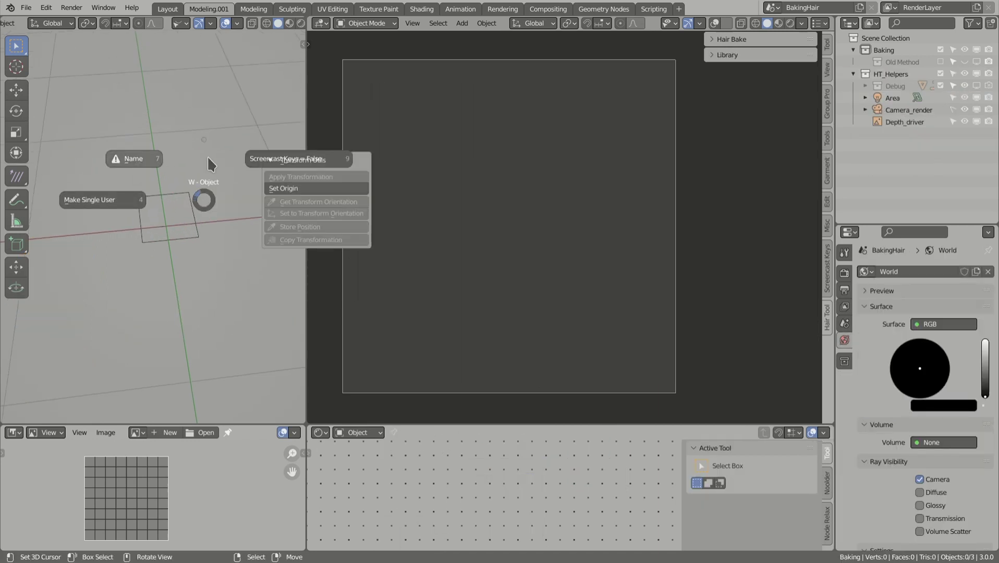
{"action": "left_click", "coordinate": [259, 156]}
Add a mesh plane and clear its location so it sits at the world origin
{"action": "middle_click_drag", "start_coordinate": [107, 223], "coordinate": [147, 225]}
{"action": "key", "text": "shift+a"}
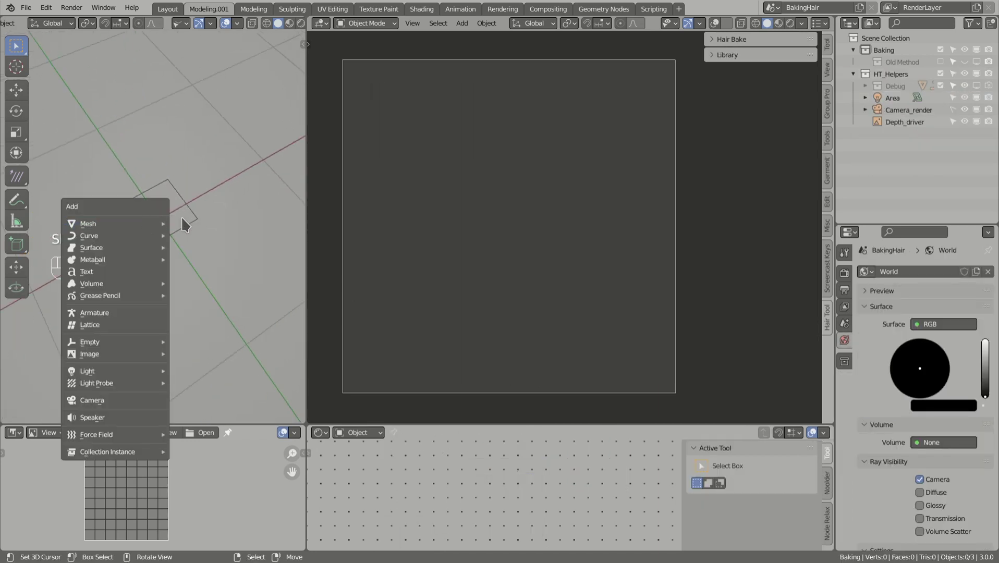
{"action": "left_click", "coordinate": [198, 223]}
{"action": "key", "text": "alt+g"}
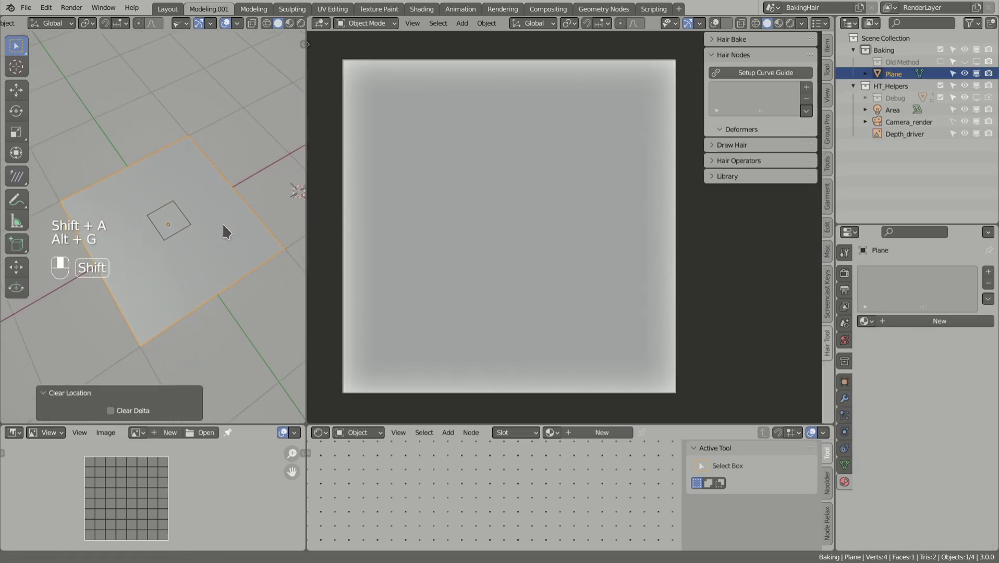
Rotate the plane 90° about the global X axis so it stands upright
{"action": "key", "text": "r"}
{"action": "key", "text": "x"}
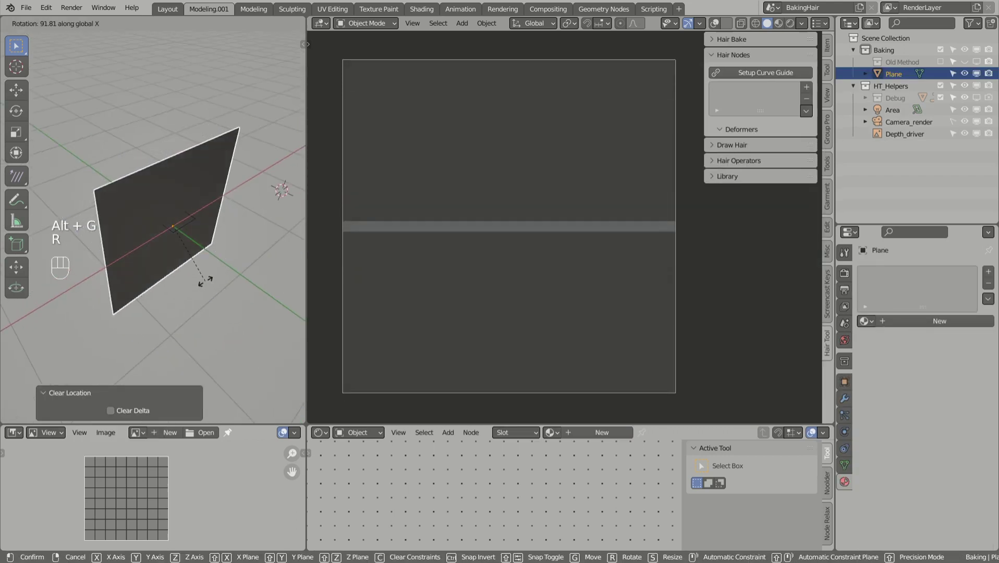
{"action": "left_click", "coordinate": [206, 275]}
Scale the upright plane down along X and Z into a small, narrow strip
{"action": "key", "text": "s"}
{"action": "key", "text": "x"}
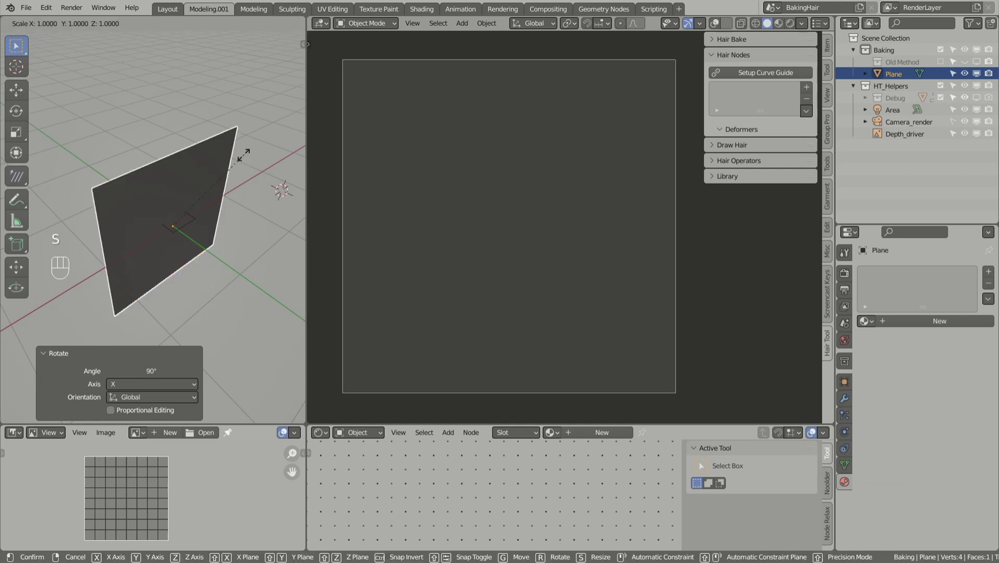
{"action": "left_click", "coordinate": [195, 192]}
{"action": "key", "text": "s"}
{"action": "key", "text": "z"}
{"action": "left_click", "coordinate": [181, 214]}
Move the strip about 1 m along the Y axis, toward the upper edge of the bake frame
{"action": "middle_click_drag", "start_coordinate": [182, 216], "coordinate": [203, 245]}
{"action": "key", "text": "g"}
{"action": "key", "text": "y"}
{"action": "left_click", "coordinate": [172, 213]}
Apply the strip plane's object transforms
{"action": "middle_click_drag", "start_coordinate": [196, 210], "coordinate": [282, 181]}
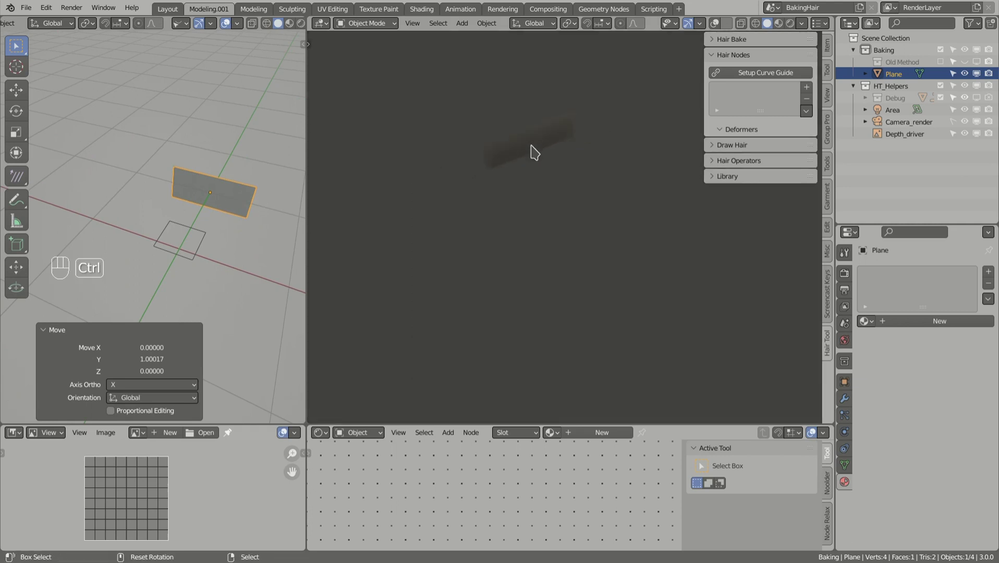
{"action": "key", "text": "ctrl+a"}
{"action": "left_click", "coordinate": [533, 152]}
{"action": "key", "text": "ctrl+a"}
{"action": "left_click", "coordinate": [520, 136]}
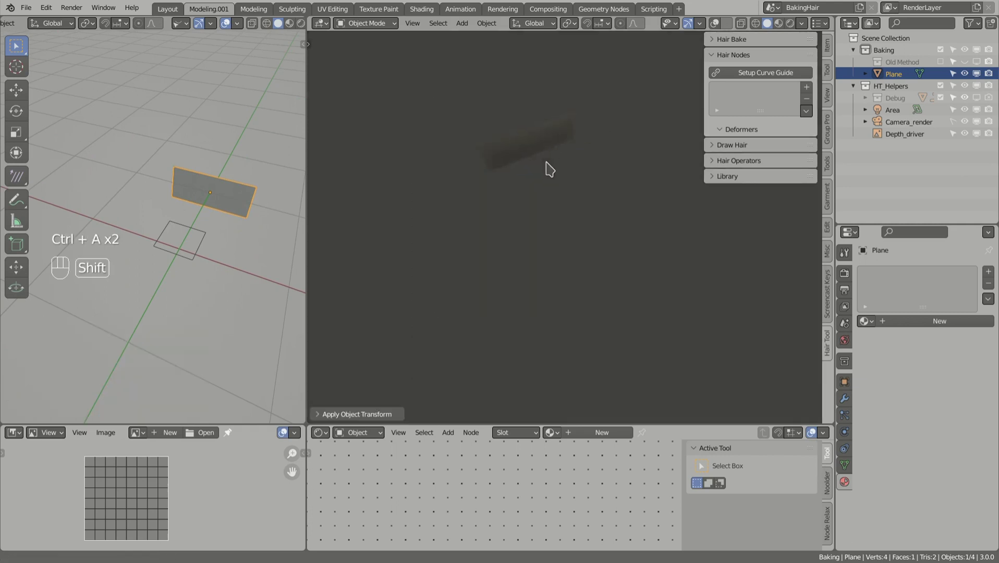
Add a new hair system to the strip plane in Hair Nodes
{"action": "middle_click_drag", "start_coordinate": [546, 167], "coordinate": [527, 166]}
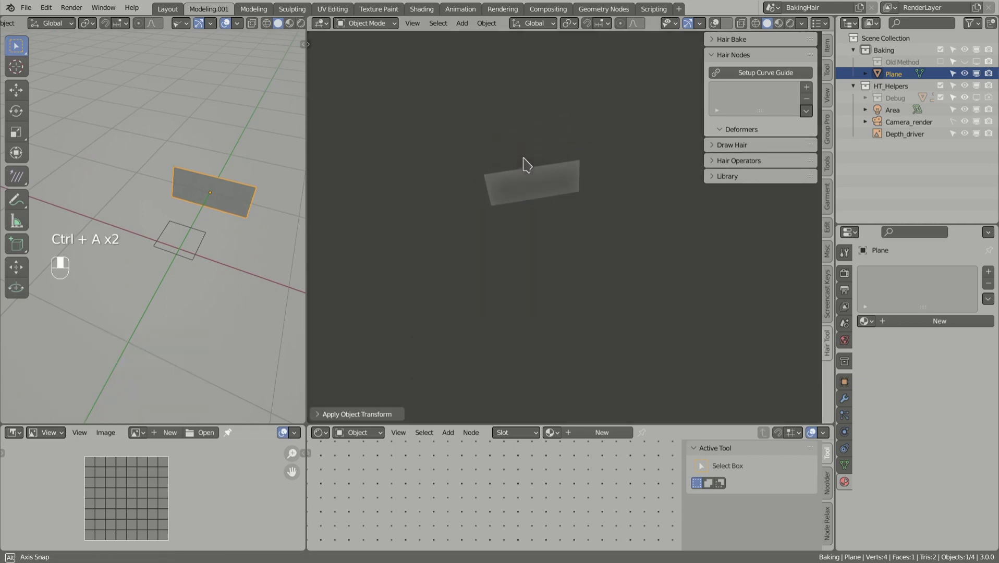
{"action": "left_click", "coordinate": [810, 87]}
{"action": "scroll", "coordinate": [533, 163], "scroll_direction": "down", "scroll_amount": 5}
{"action": "middle_click_drag", "start_coordinate": [476, 204], "coordinate": [563, 246]}
{"action": "middle_click_drag", "start_coordinate": [563, 246], "coordinate": [544, 240], "text": "shift"}
{"action": "scroll", "coordinate": [540, 250], "scroll_direction": "up", "scroll_amount": 3}
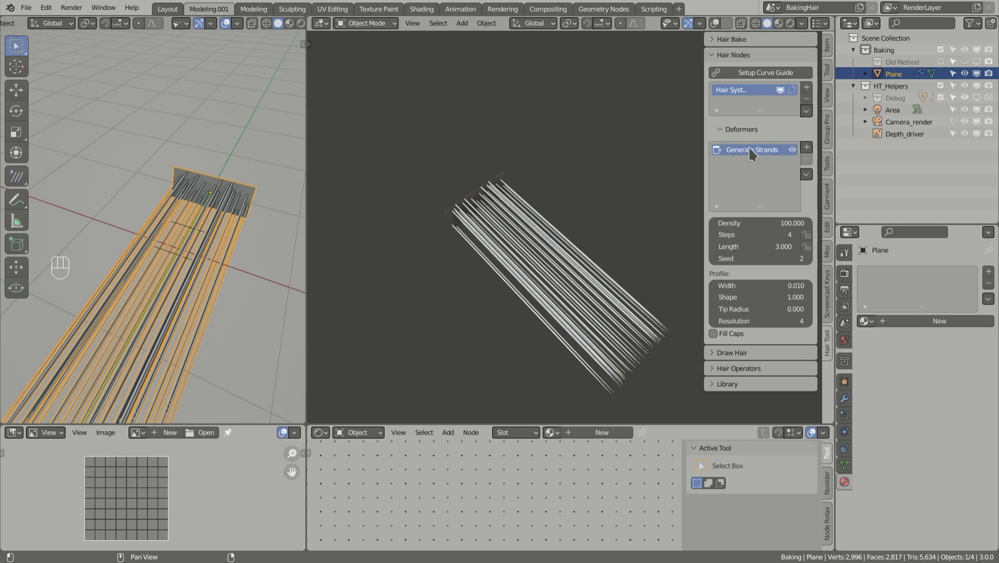
Set the plane's Generate Strands values to Density 35.3, Length 4.8 and Steps 5
{"action": "left_click_drag", "start_coordinate": [762, 223], "coordinate": [619, 223]}
{"action": "left_click_drag", "start_coordinate": [767, 246], "coordinate": [804, 246]}
{"action": "scroll", "coordinate": [573, 246], "scroll_direction": "down", "scroll_amount": 2}
{"action": "middle_click_drag", "start_coordinate": [573, 246], "coordinate": [636, 250], "text": "shift"}
{"action": "left_click", "coordinate": [798, 235]}
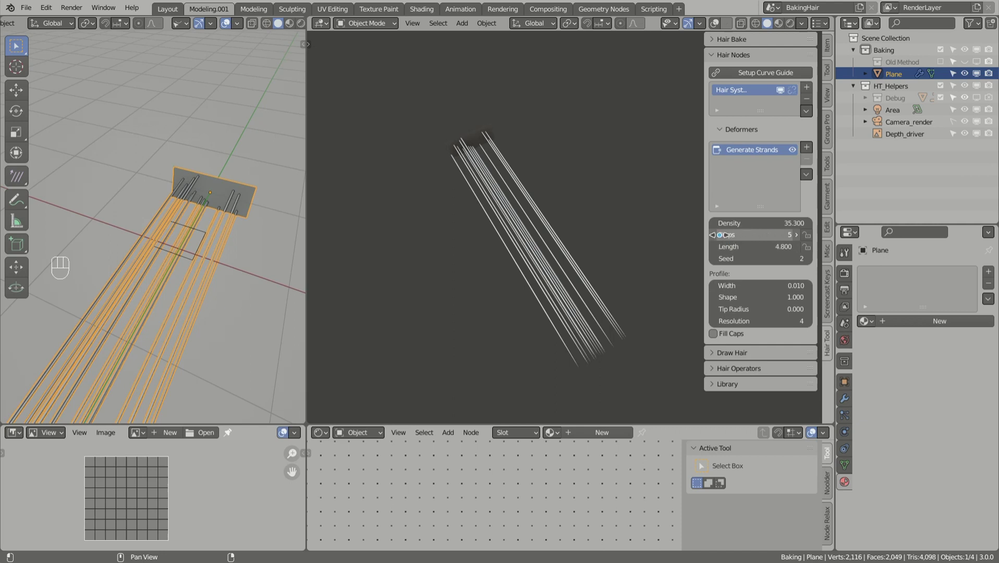
{"action": "left_click", "coordinate": [713, 235]}
{"action": "left_click", "coordinate": [795, 234]}
{"action": "middle_click_drag", "start_coordinate": [593, 289], "coordinate": [664, 274]}
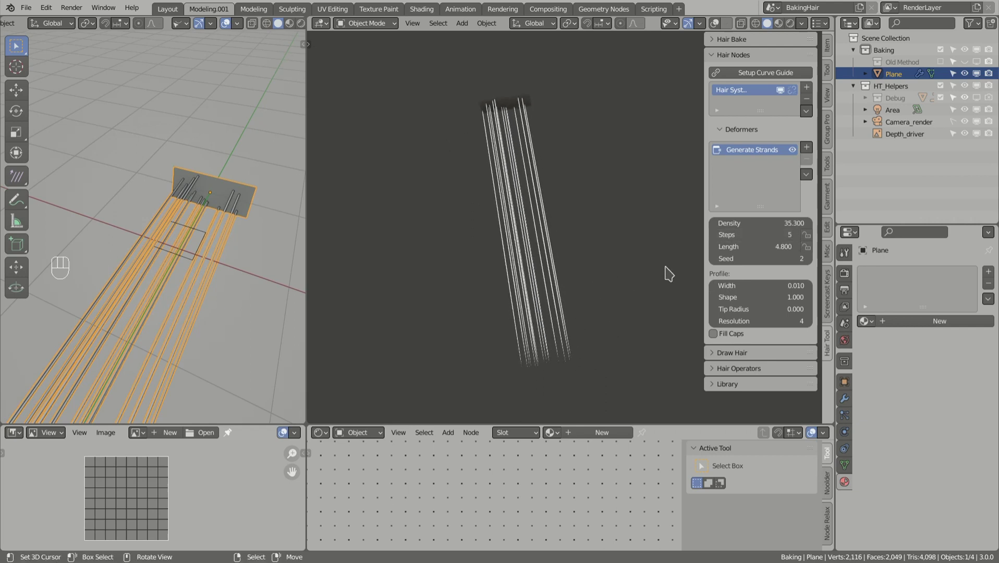
Add a Noise Deform deformer with Uniform Freq 0.4 and Per Strand Freq 0.6
{"action": "left_click", "coordinate": [807, 148]}
{"action": "left_click", "coordinate": [816, 155]}
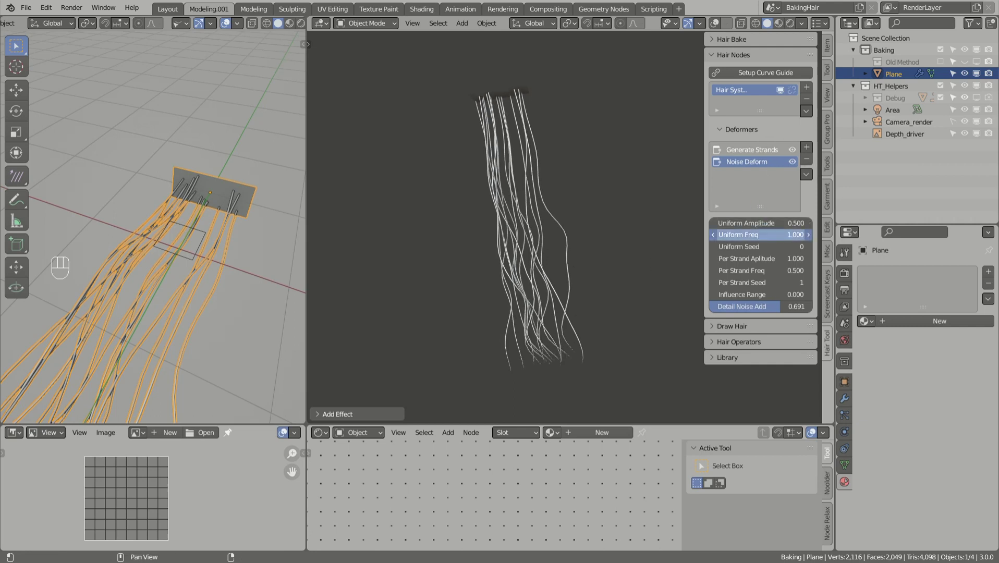
{"action": "left_click_drag", "start_coordinate": [782, 235], "coordinate": [735, 234]}
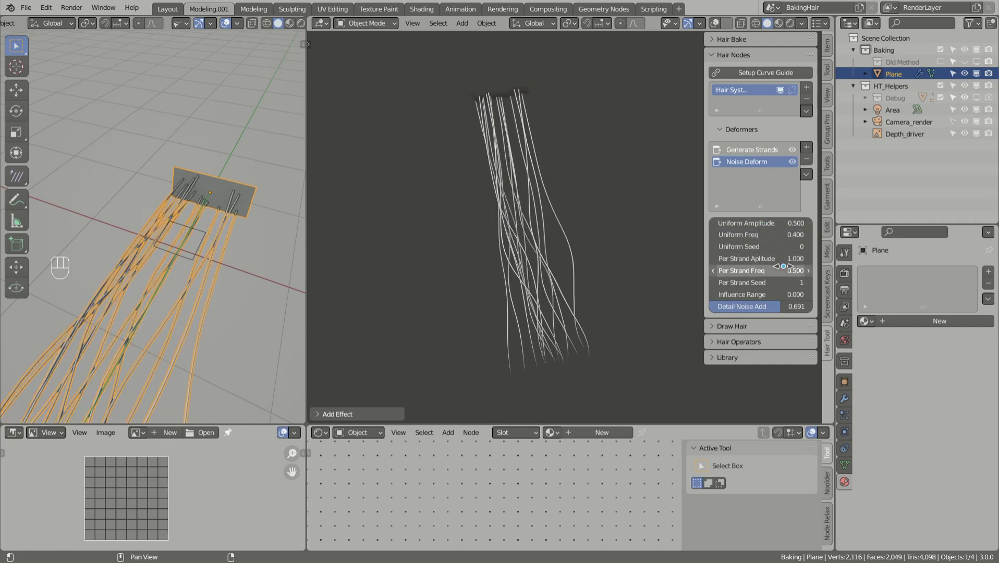
{"action": "left_click_drag", "start_coordinate": [784, 267], "coordinate": [803, 267]}
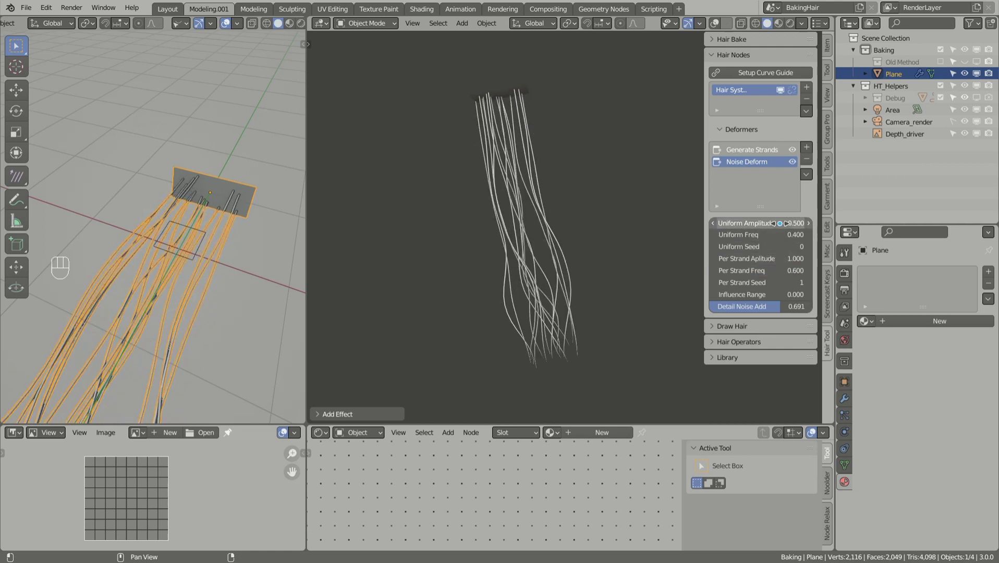
Add a Clump (child) deformer to the plane's hair system
{"action": "left_click", "coordinate": [807, 147]}
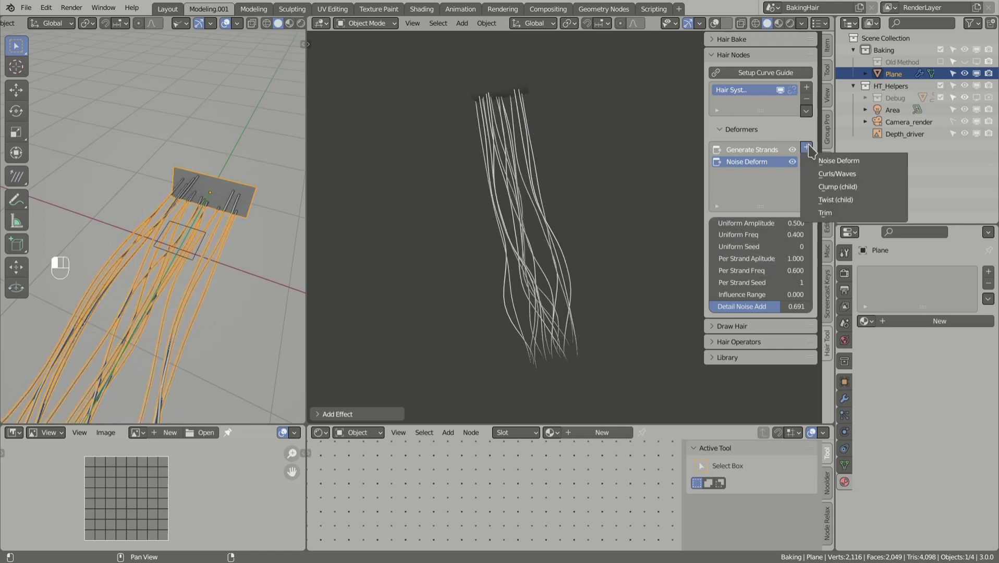
{"action": "left_click", "coordinate": [825, 189]}
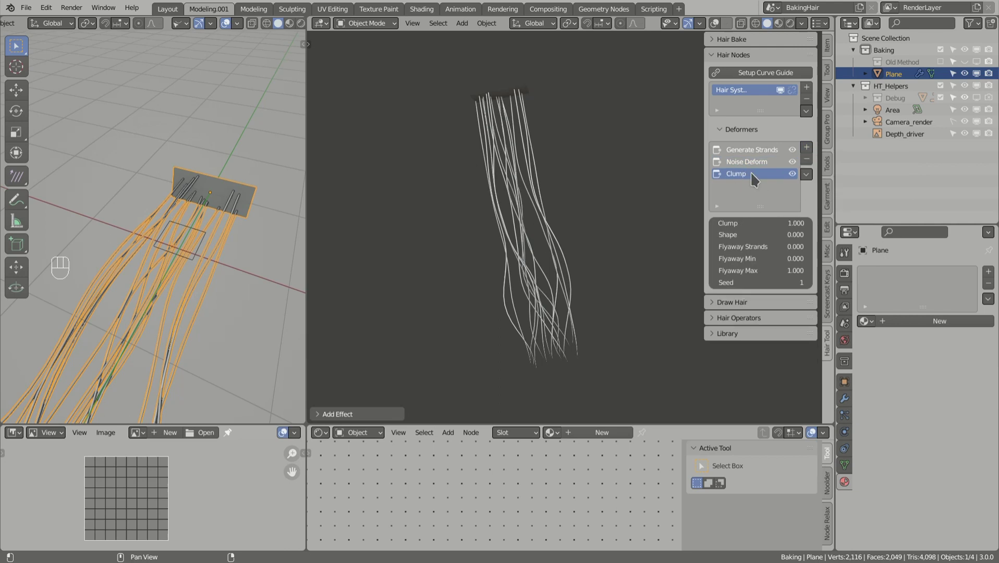
{"action": "middle_click_drag", "start_coordinate": [614, 239], "coordinate": [605, 264]}
{"action": "middle_click_drag", "start_coordinate": [605, 264], "coordinate": [619, 277], "text": "shift"}
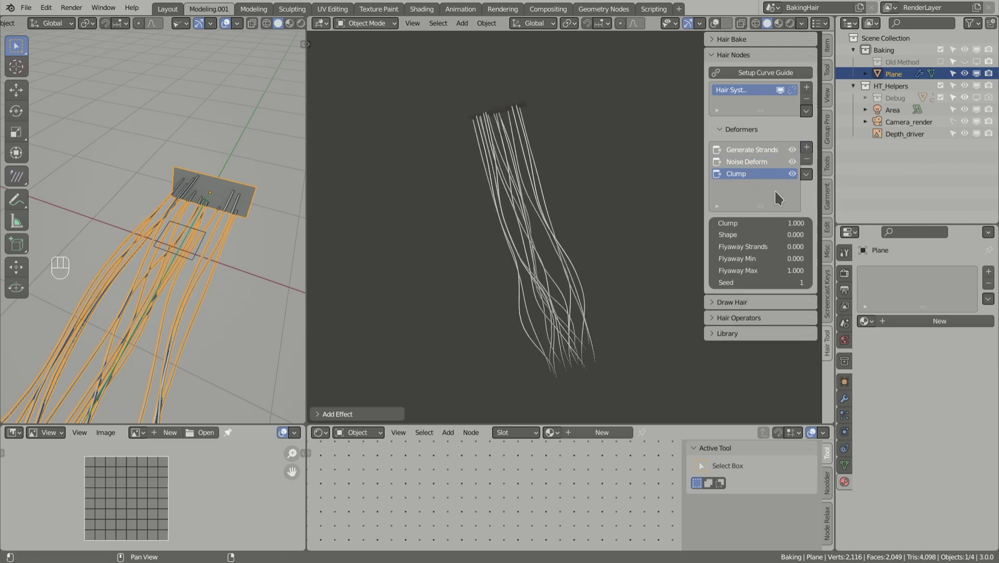
Increase the Density of the Generate Strands deformer and reselect the Clump deformer
{"action": "left_click", "coordinate": [760, 151]}
{"action": "left_click_drag", "start_coordinate": [757, 223], "coordinate": [782, 222]}
{"action": "left_click", "coordinate": [728, 173]}
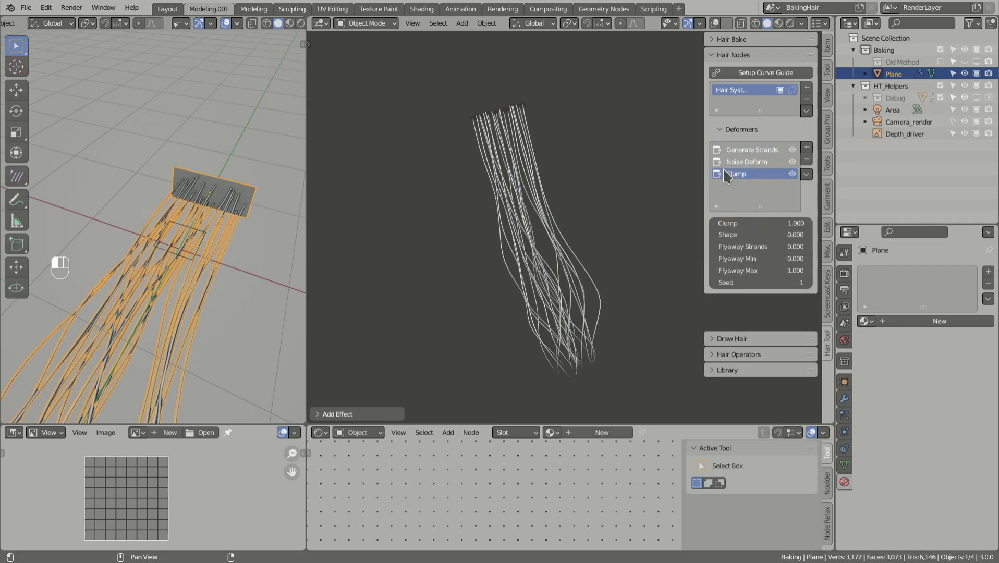
Link the existing hair system to a parent system and add a second hair system named Parent
{"action": "left_click", "coordinate": [793, 92]}
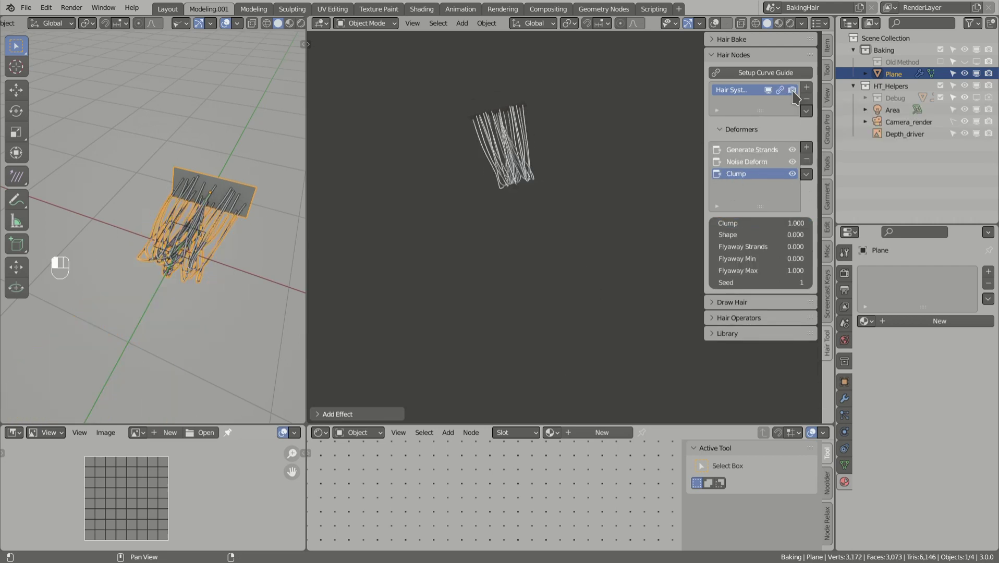
{"action": "middle_click_drag", "start_coordinate": [559, 226], "coordinate": [529, 170]}
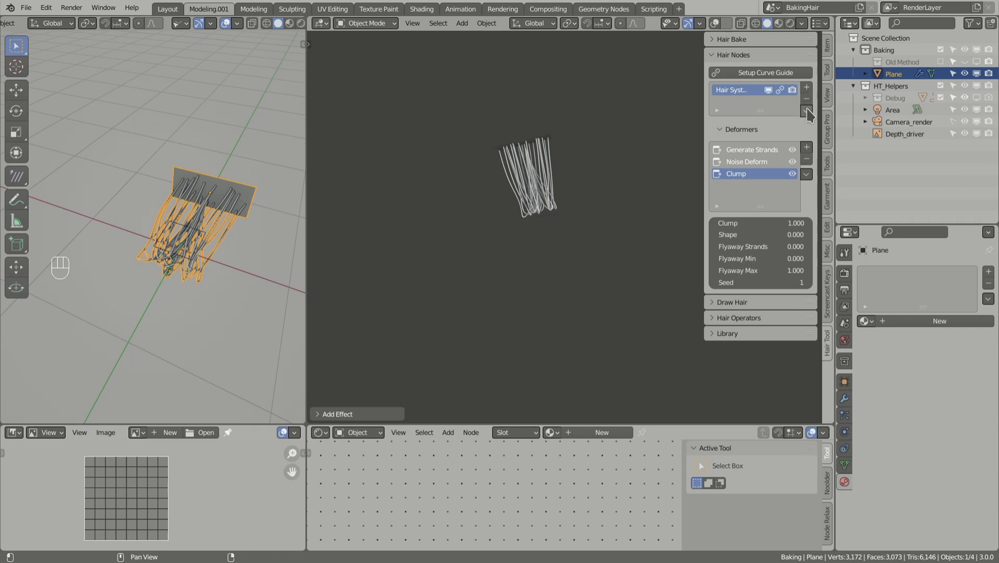
{"action": "left_click", "coordinate": [806, 88]}
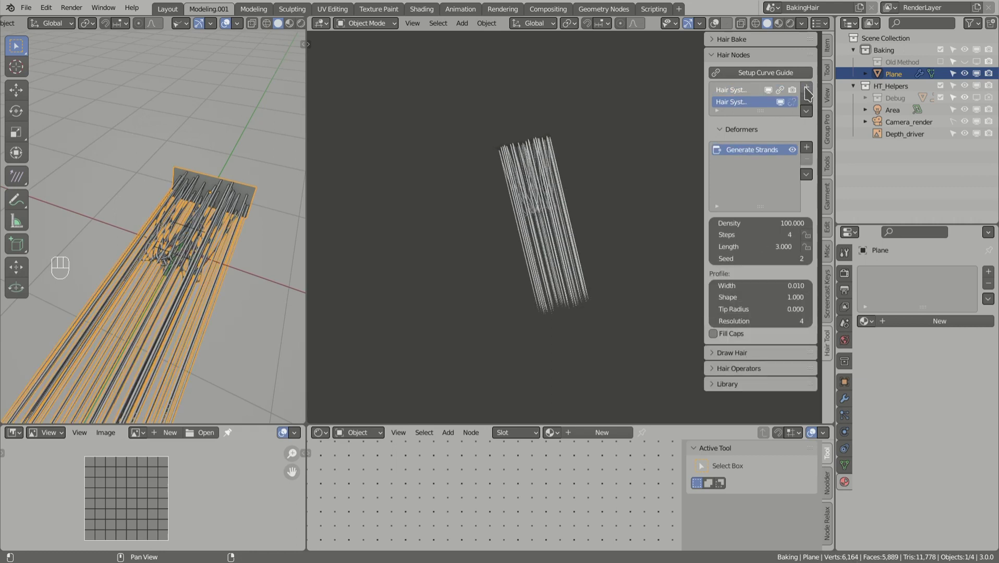
{"action": "double_click", "coordinate": [740, 104]}
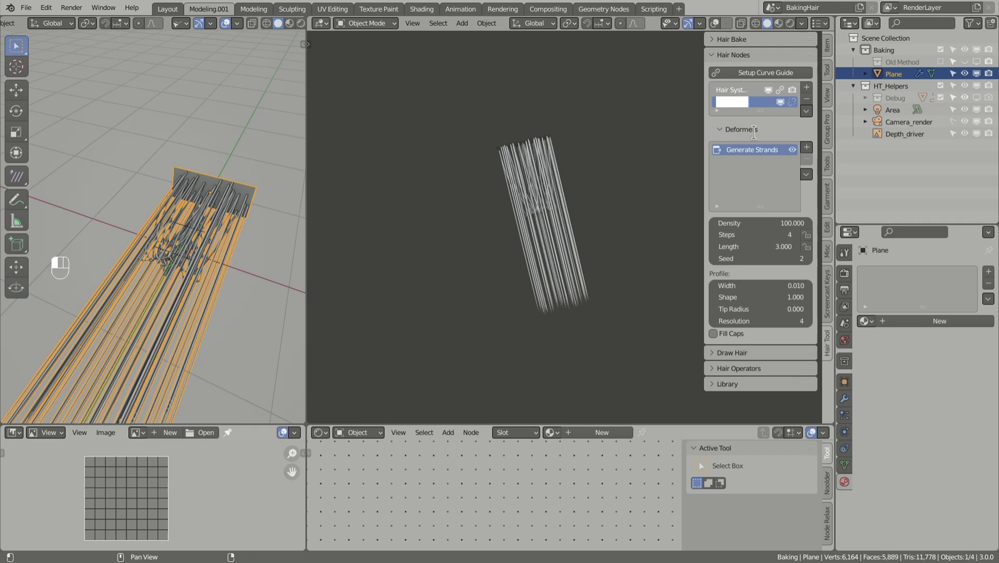
{"action": "type", "text": "Parent"}
Move the Parent hair system above the linked one and rename the linked system to Child
{"action": "left_click", "coordinate": [806, 111]}
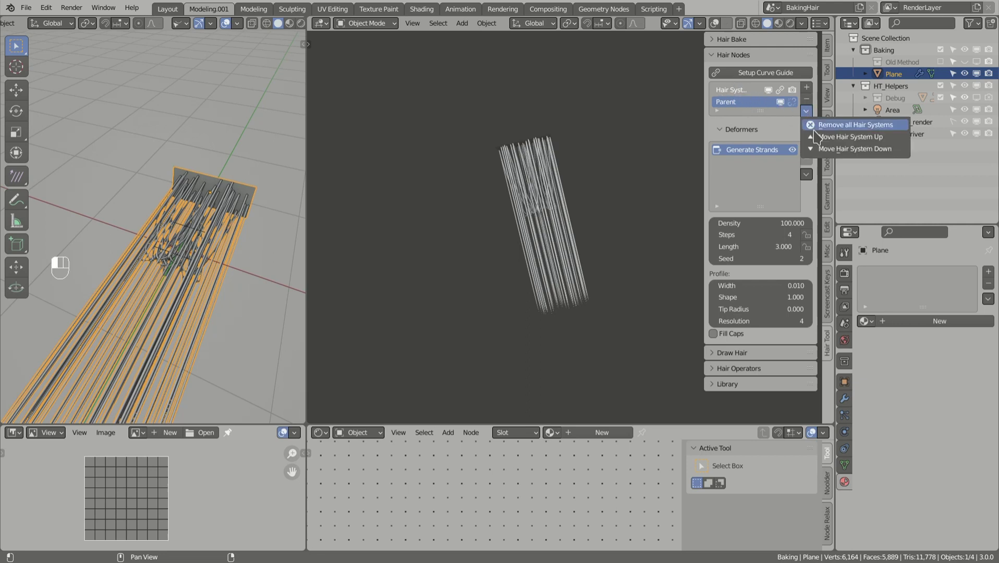
{"action": "left_click", "coordinate": [832, 137]}
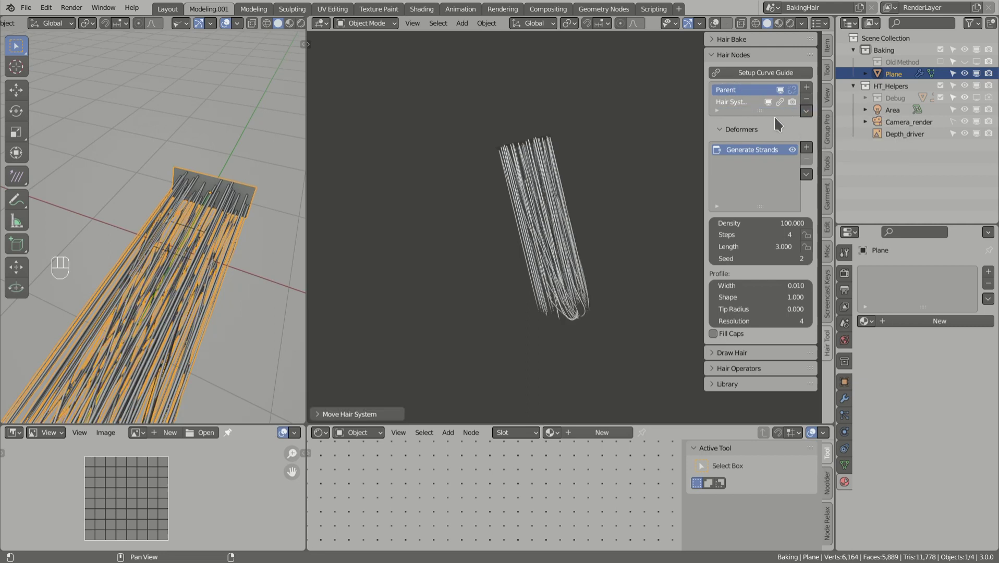
{"action": "double_click", "coordinate": [730, 102]}
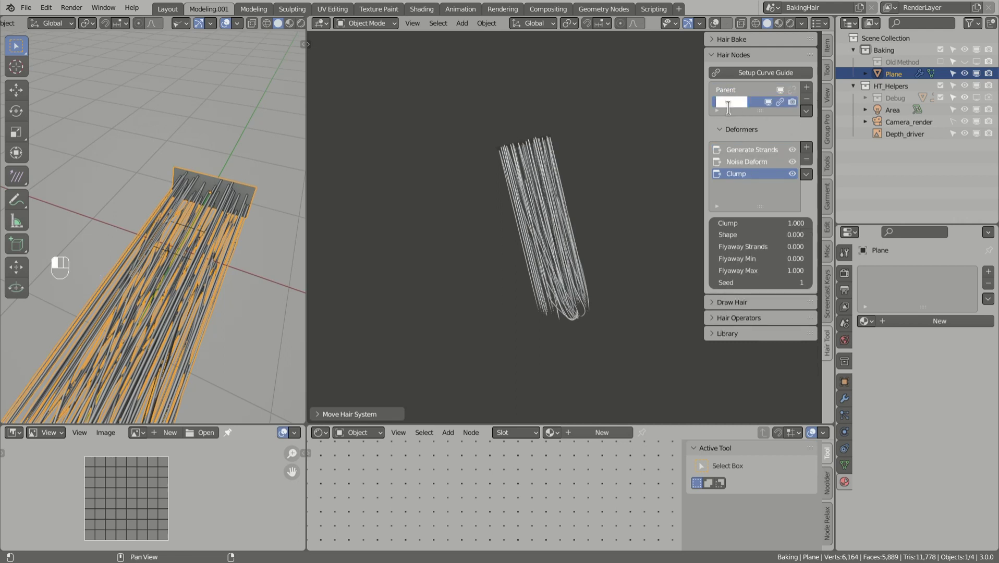
{"action": "type", "text": "Child"}
{"action": "key", "text": "Return"}
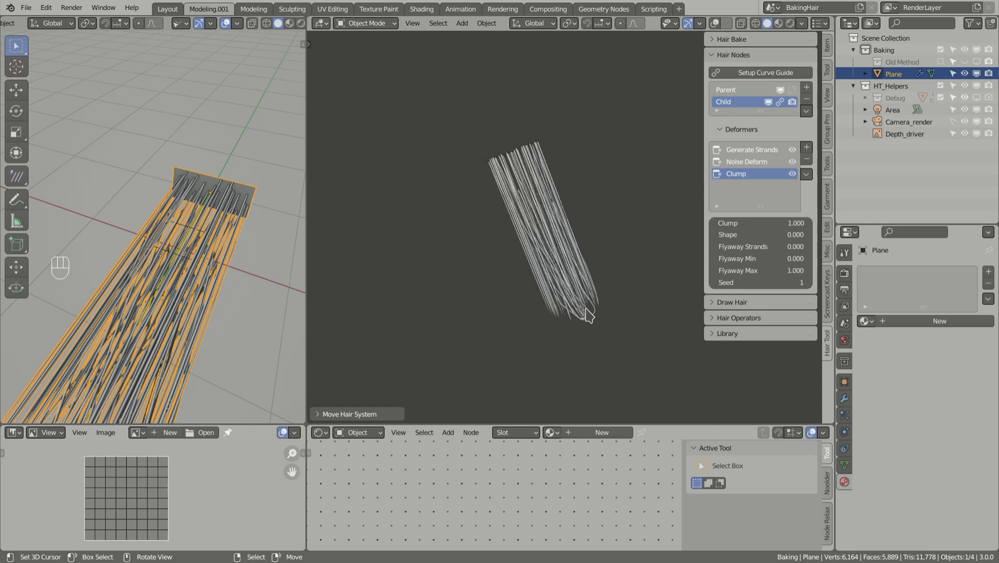
Set the Density of the Parent system's Generate Strands deformer to 7.8
{"action": "left_click", "coordinate": [730, 89]}
{"action": "left_click_drag", "start_coordinate": [762, 223], "coordinate": [686, 223]}
{"action": "mouse_move", "coordinate": [630, 287]}
{"action": "middle_mouse_down"}
{"action": "mouse_move", "coordinate": [619, 282]}
{"action": "mouse_move", "coordinate": [629, 279]}
{"action": "middle_mouse_up"}
{"action": "middle_click_drag", "start_coordinate": [582, 226], "coordinate": [572, 221]}
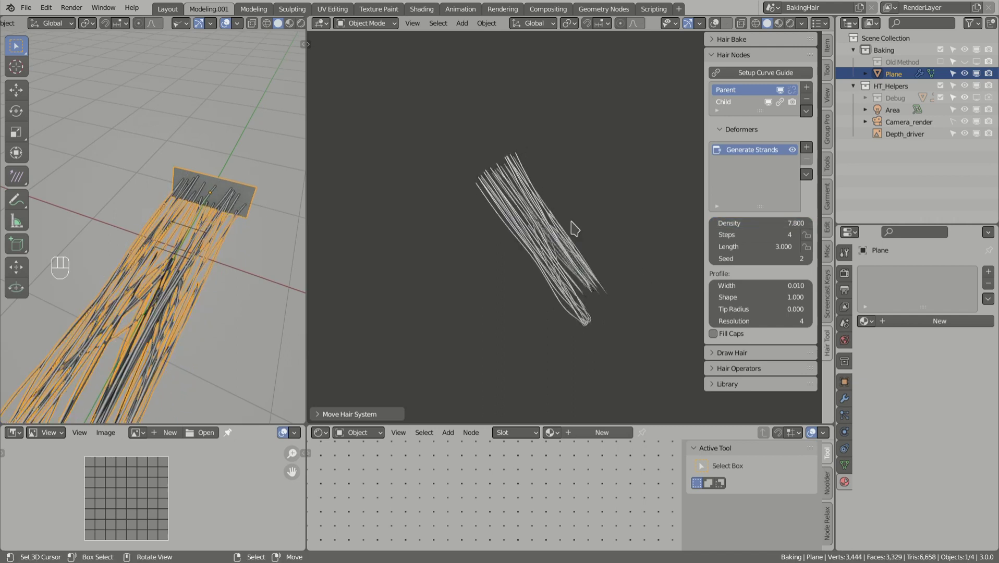
Check the Child's strand settings, switch the Parent's Generate Strands to global steps, and set Global steps to 5
{"action": "left_click", "coordinate": [730, 102]}
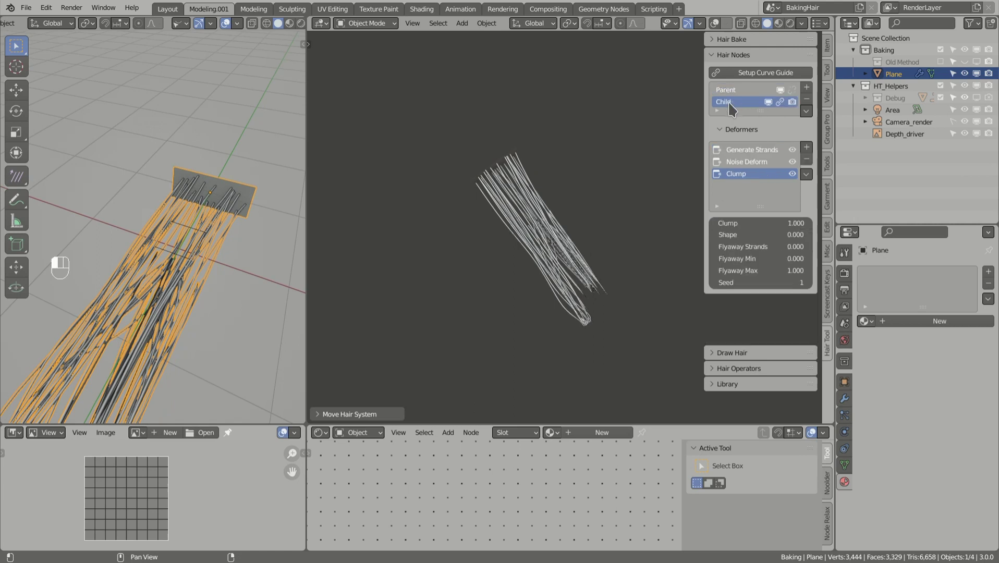
{"action": "left_click", "coordinate": [731, 91]}
{"action": "left_click", "coordinate": [733, 102]}
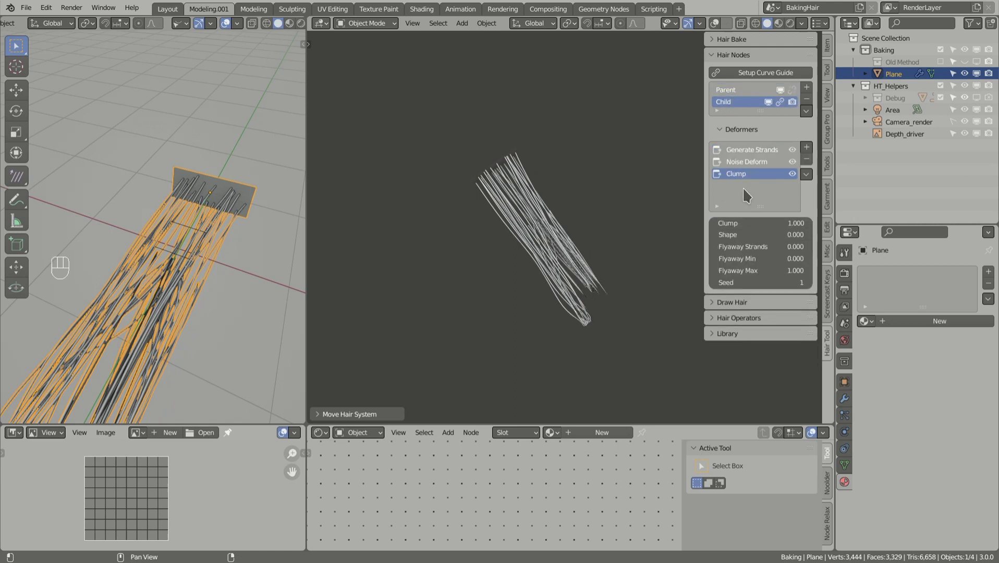
{"action": "left_click", "coordinate": [751, 150]}
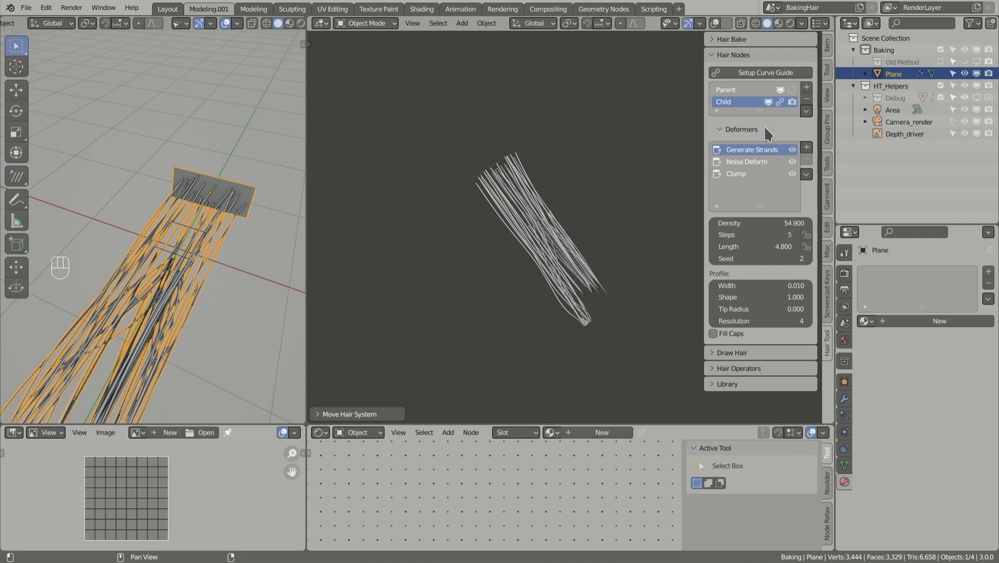
{"action": "left_click", "coordinate": [740, 90]}
{"action": "left_click", "coordinate": [797, 235]}
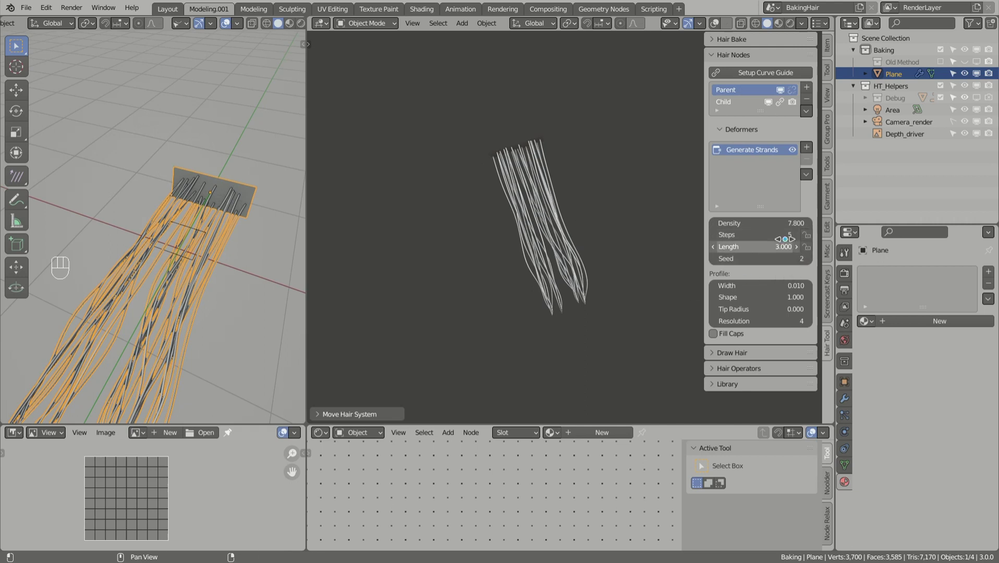
{"action": "left_click", "coordinate": [807, 236]}
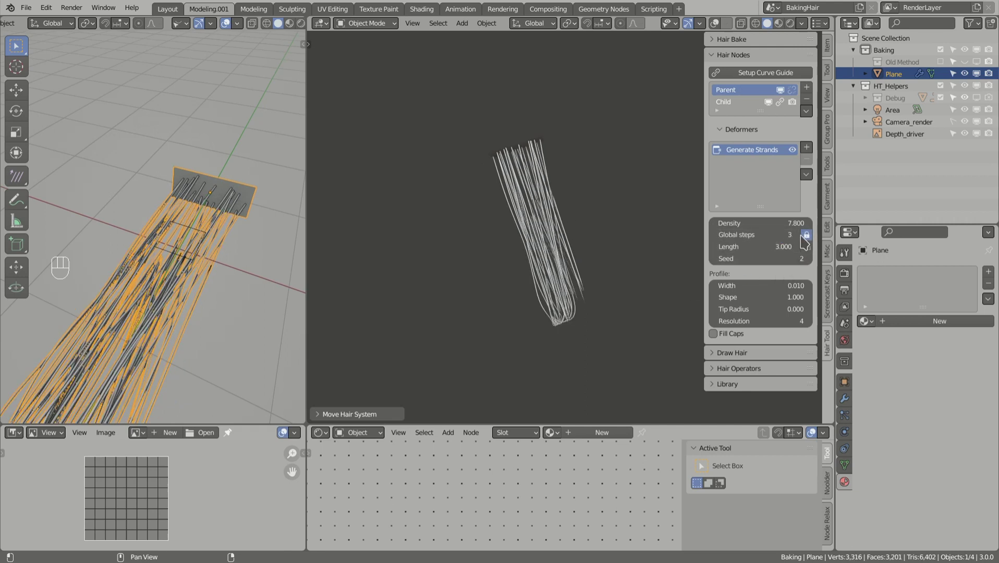
{"action": "left_click_drag", "start_coordinate": [769, 234], "coordinate": [788, 234]}
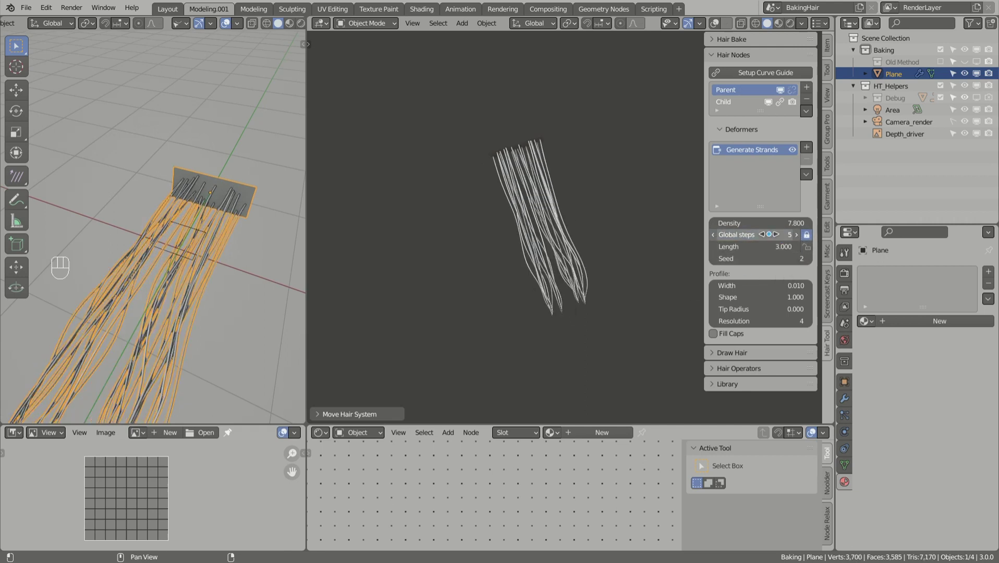
On the Child's Generate Strands, enable global steps with value 7 and global length with value 3.97
{"action": "left_click", "coordinate": [741, 102]}
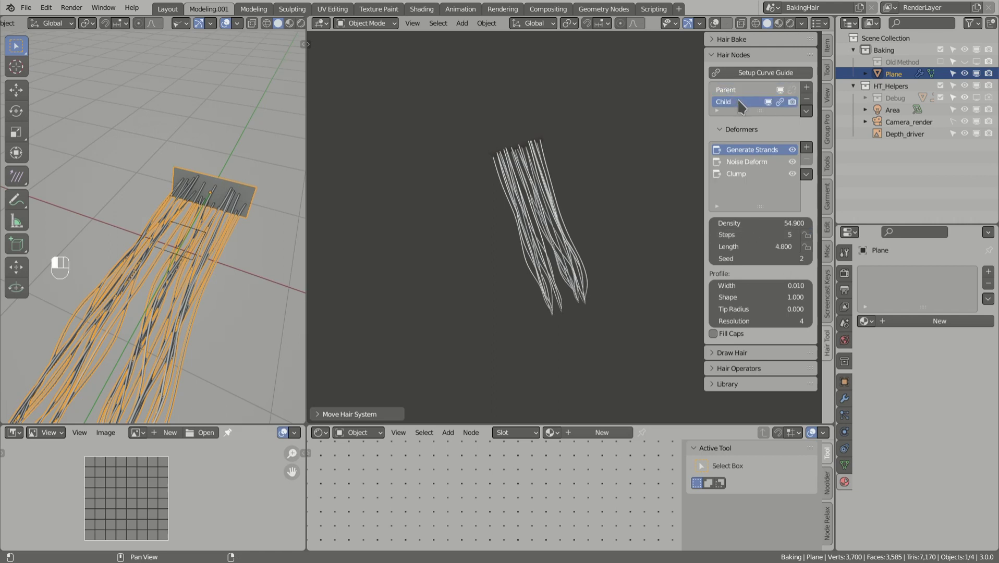
{"action": "left_click", "coordinate": [798, 235]}
{"action": "left_click", "coordinate": [798, 235]}
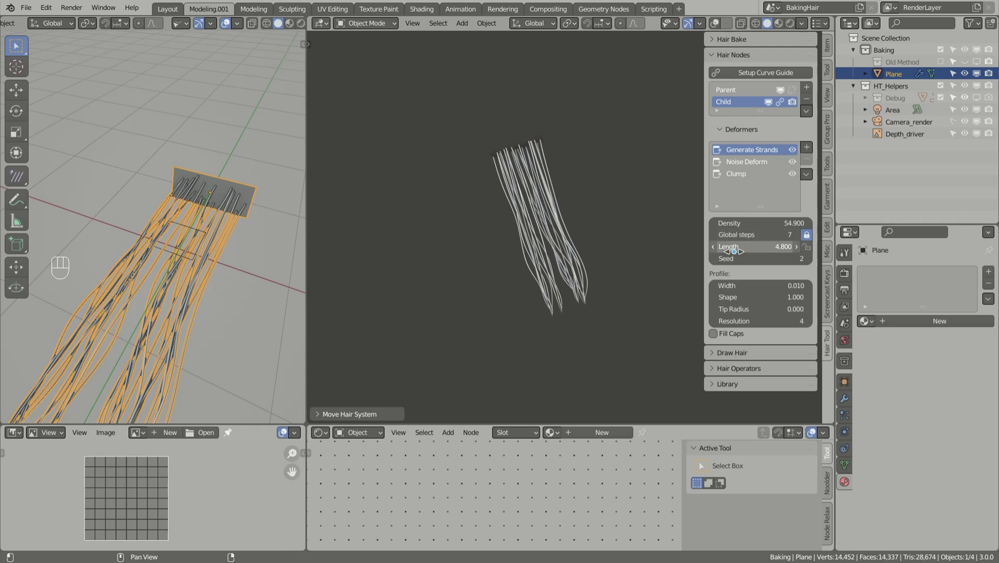
{"action": "mouse_move", "coordinate": [794, 249]}
{"action": "left_mouse_down"}
{"action": "mouse_move", "coordinate": [764, 249]}
{"action": "mouse_move", "coordinate": [788, 249]}
{"action": "left_mouse_up"}
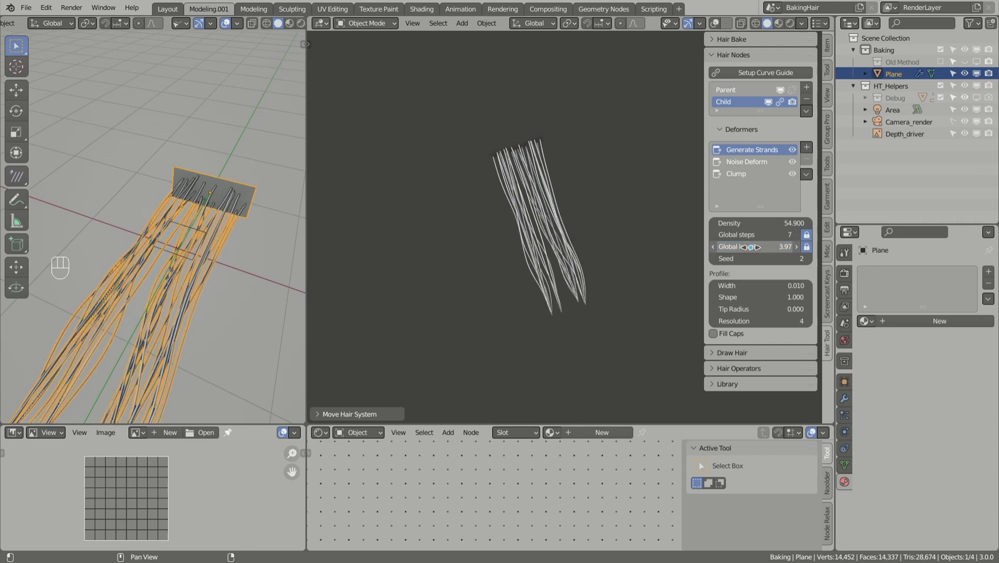
Set the shared Global length to 4.39 from the Parent system's Generate Strands deformer
{"action": "left_click", "coordinate": [725, 91]}
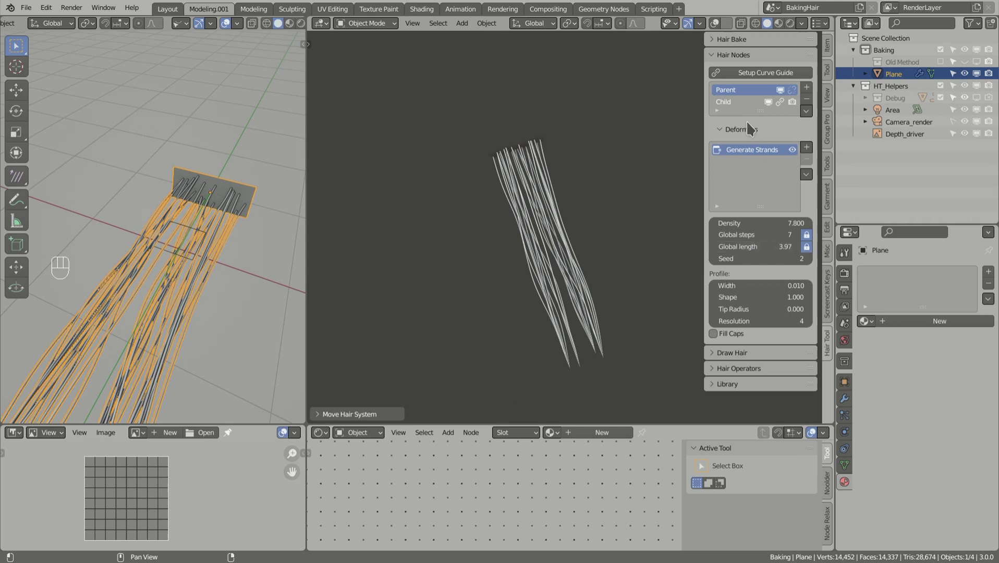
{"action": "mouse_move", "coordinate": [746, 247]}
{"action": "left_mouse_down"}
{"action": "mouse_move", "coordinate": [790, 247]}
{"action": "mouse_move", "coordinate": [749, 249]}
{"action": "left_mouse_up"}
{"action": "middle_click_drag", "start_coordinate": [584, 354], "coordinate": [622, 261]}
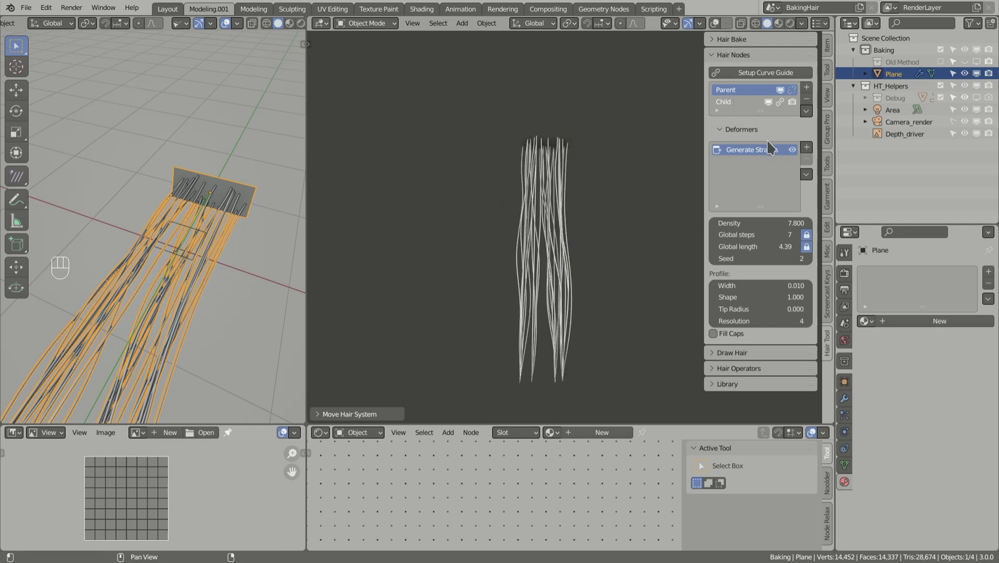
{"action": "middle_click_drag", "start_coordinate": [543, 339], "coordinate": [547, 358]}
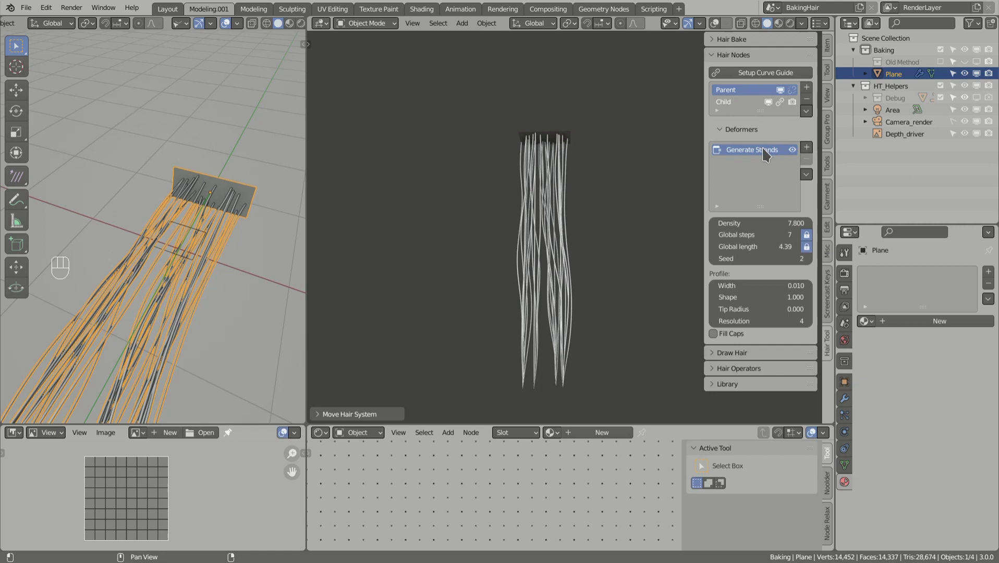
Add a Curls/Waves deformer after Generate Strands on the Child system and set the Child's Density to 108.4
{"action": "left_click", "coordinate": [735, 103]}
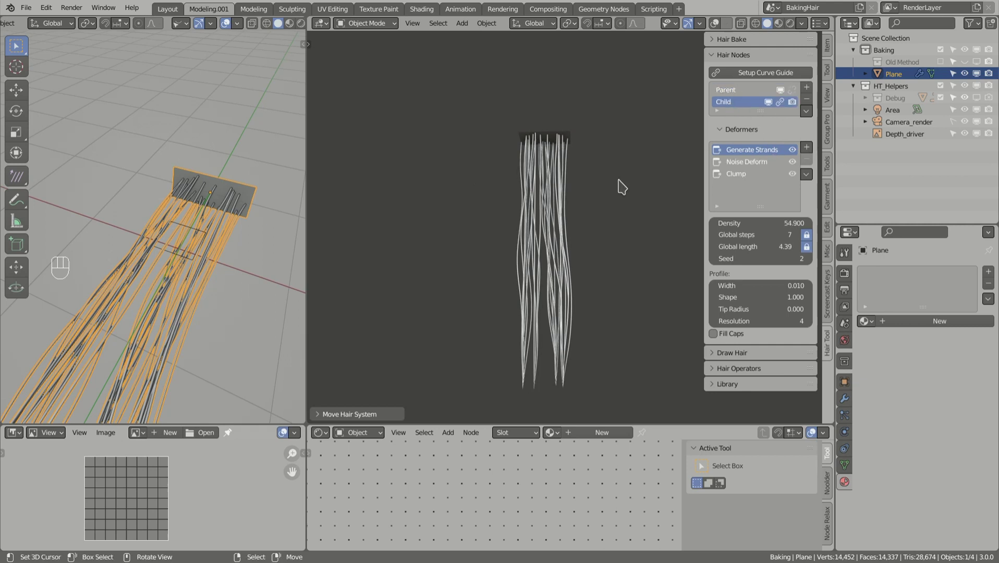
{"action": "left_click", "coordinate": [807, 149]}
{"action": "left_click", "coordinate": [827, 174]}
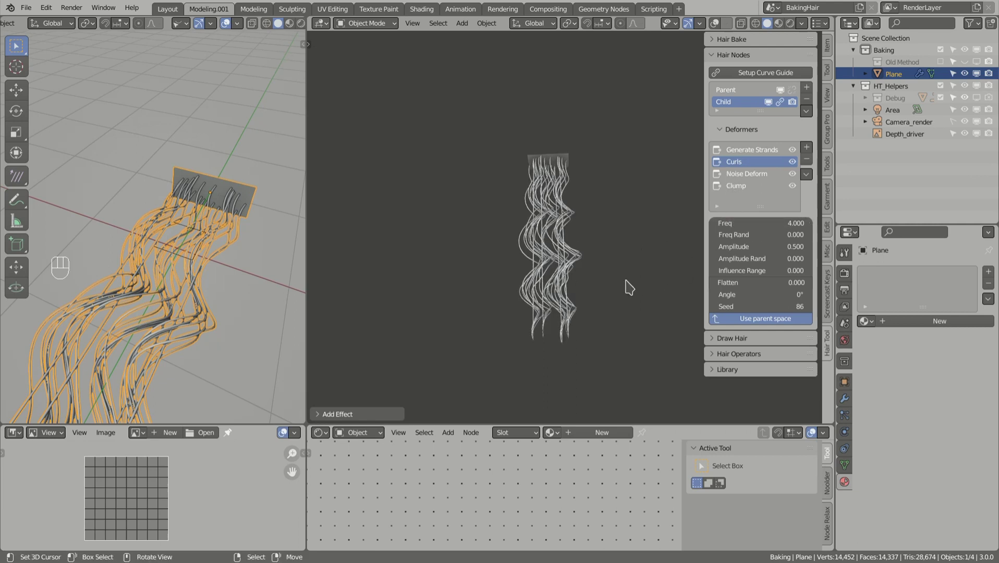
{"action": "left_click", "coordinate": [751, 149]}
{"action": "left_click_drag", "start_coordinate": [766, 223], "coordinate": [814, 223]}
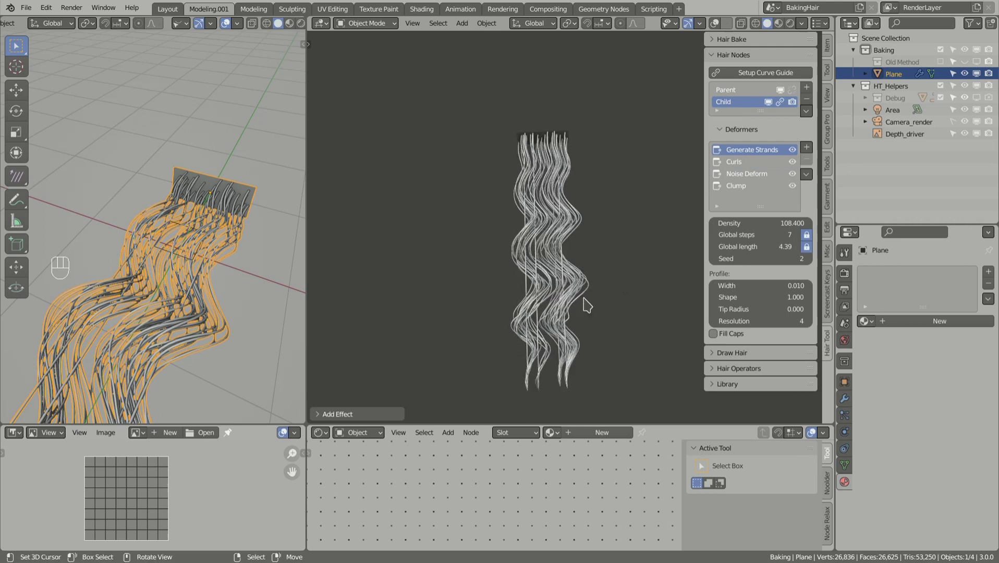
Add a Noise Deform deformer to the Parent hair system
{"action": "left_click", "coordinate": [740, 91]}
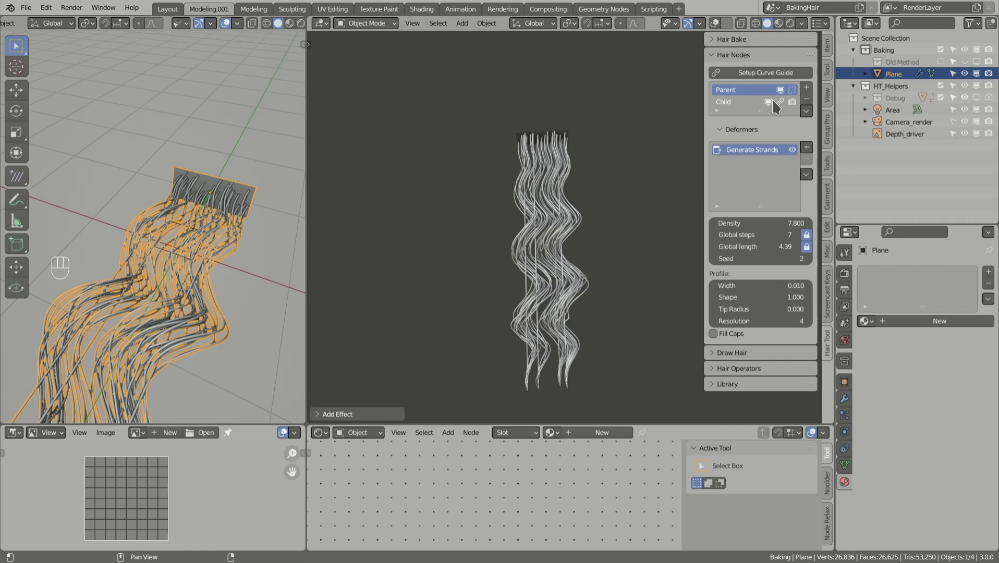
{"action": "left_click", "coordinate": [807, 147]}
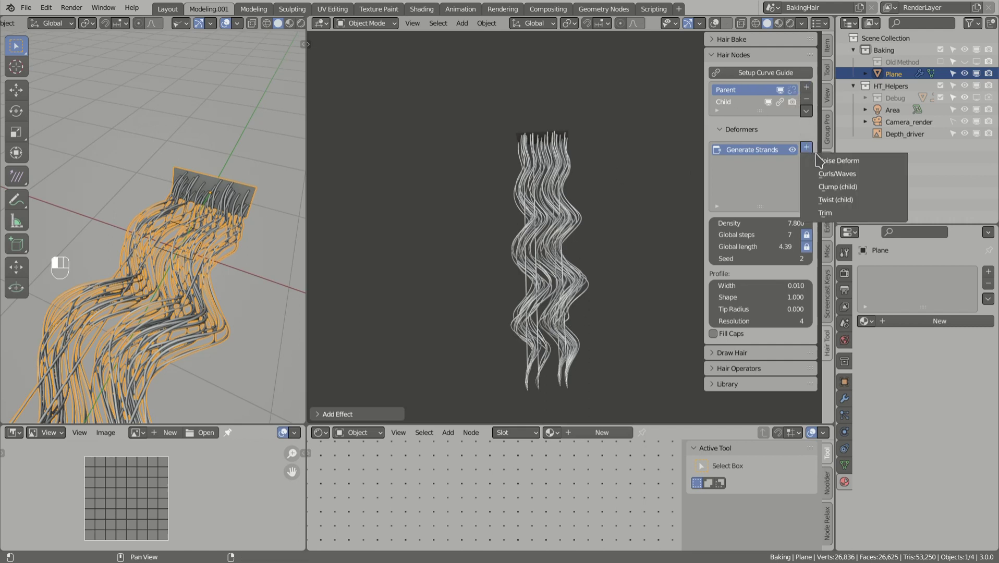
{"action": "left_click", "coordinate": [821, 161]}
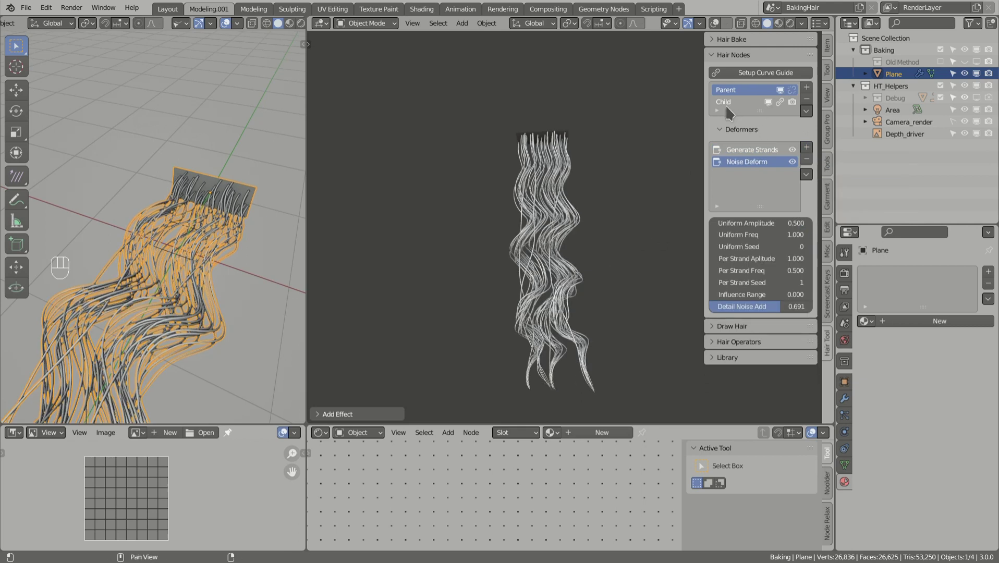
Hide the Child system and set the Parent's Noise Deform to Uniform Amplitude 0, Per Strand Aplitude 2.6 and Per Strand Freq 0.3
{"action": "left_click", "coordinate": [768, 103]}
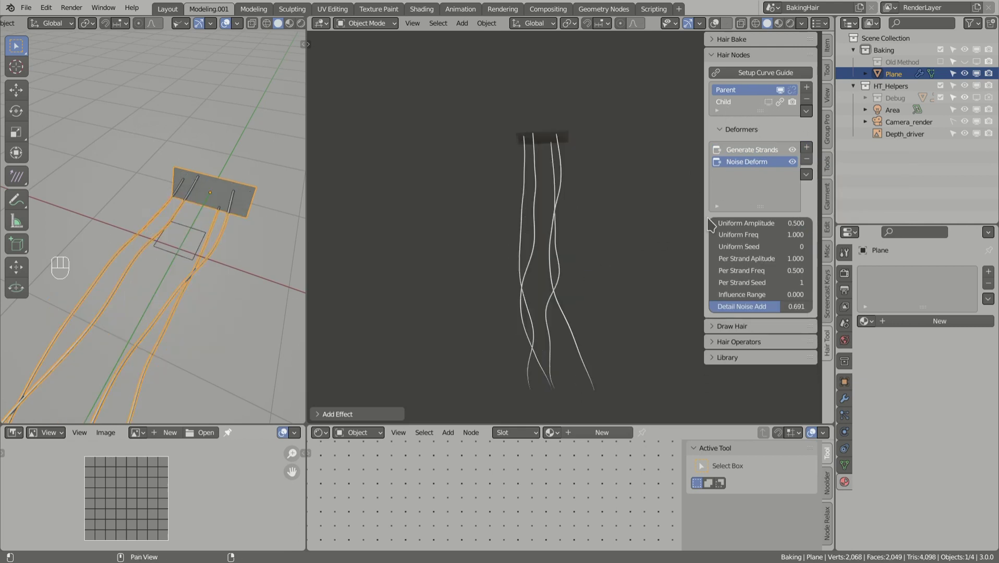
{"action": "left_click", "coordinate": [732, 103]}
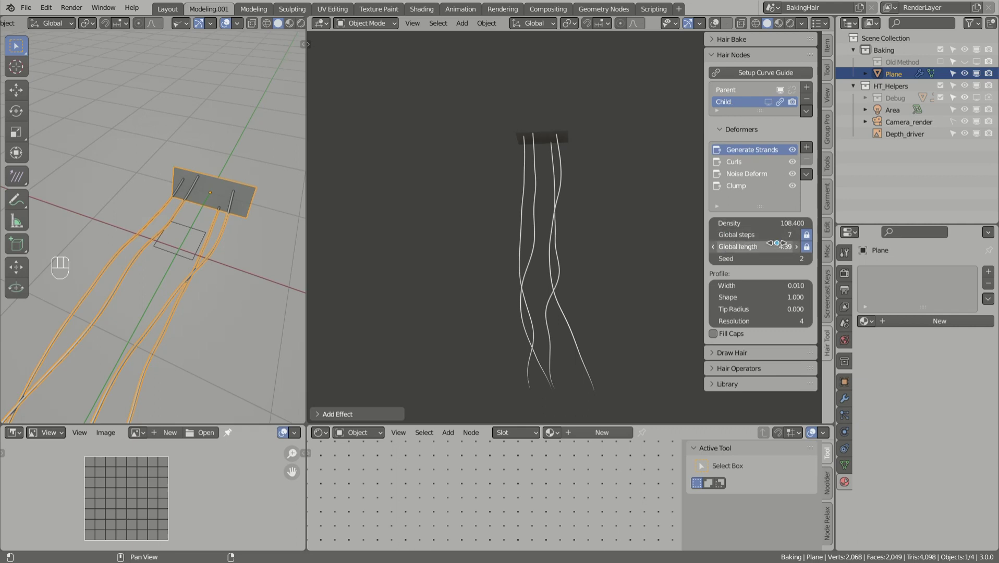
{"action": "left_click", "coordinate": [737, 91]}
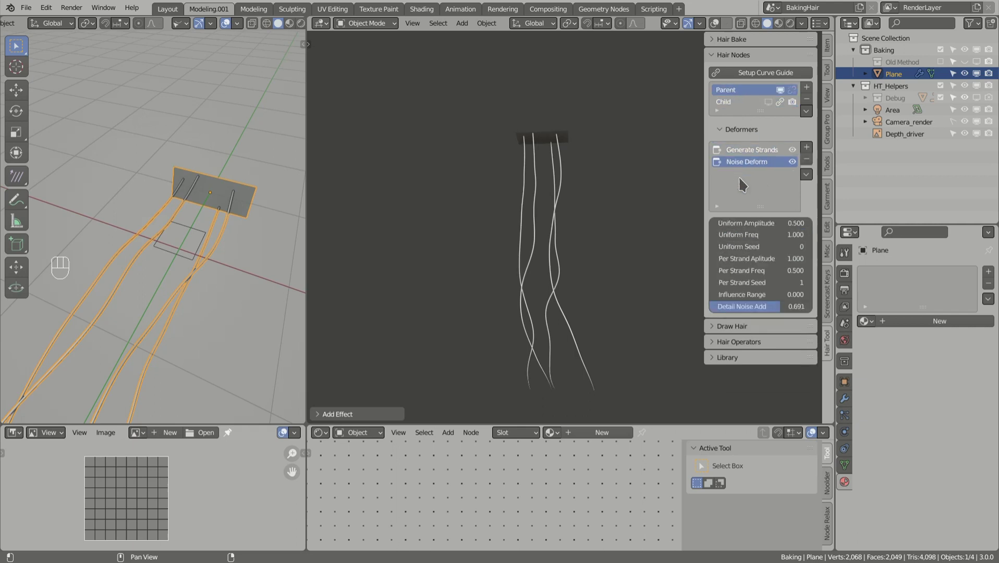
{"action": "left_click_drag", "start_coordinate": [745, 271], "coordinate": [722, 271]}
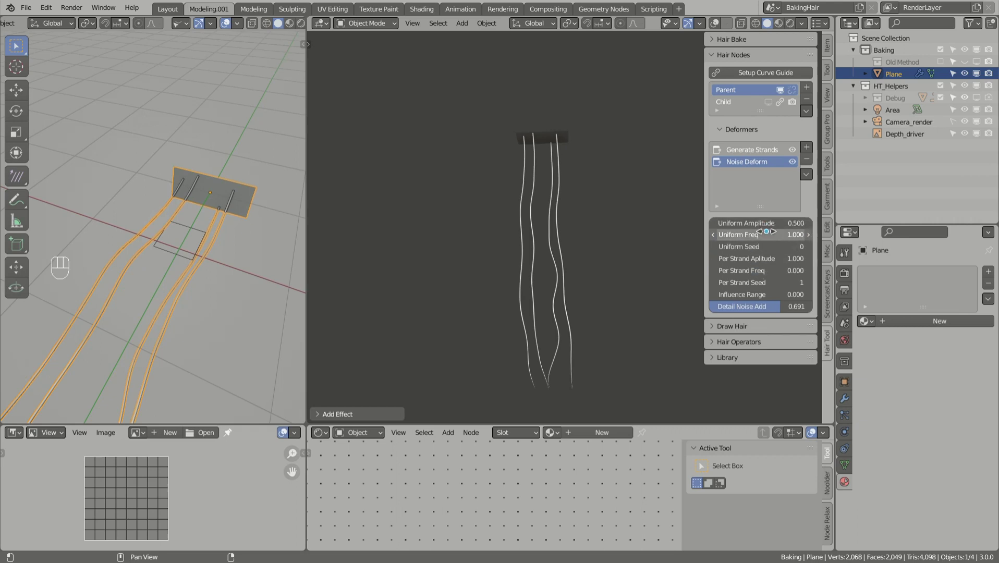
{"action": "left_click_drag", "start_coordinate": [756, 223], "coordinate": [730, 223]}
{"action": "mouse_move", "coordinate": [751, 259]}
{"action": "left_mouse_down"}
{"action": "mouse_move", "coordinate": [772, 258]}
{"action": "mouse_move", "coordinate": [756, 271]}
{"action": "left_mouse_up"}
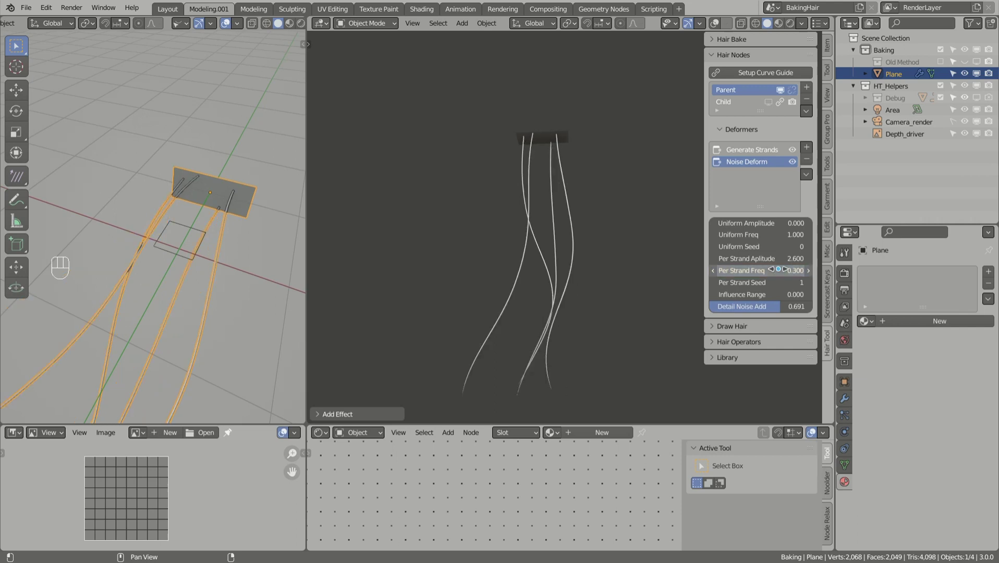
Set the Parent noise's Per Strand Seed to 3 and show the Child hair system again
{"action": "left_click", "coordinate": [809, 283]}
{"action": "left_click", "coordinate": [808, 283]}
{"action": "scroll", "coordinate": [559, 235], "scroll_direction": "down", "scroll_amount": 2}
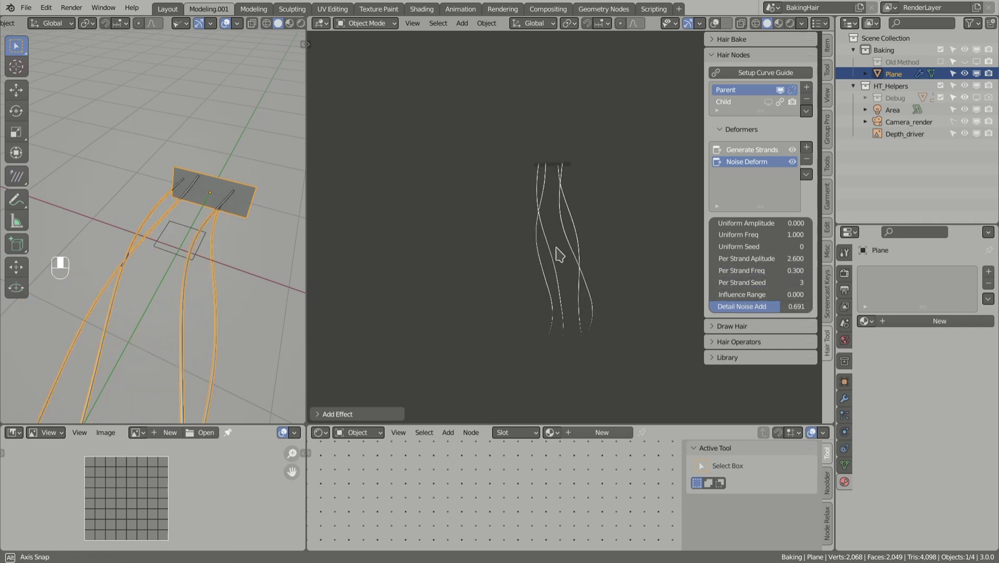
{"action": "left_click", "coordinate": [768, 102]}
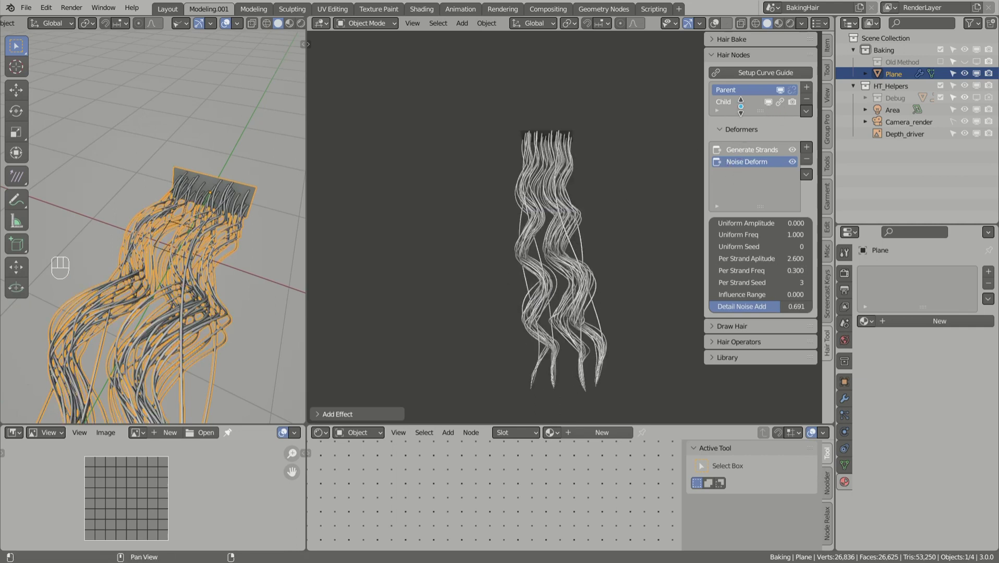
Set the Parent system's Generate Strands Seed to 19 and Density to 22.2
{"action": "left_click", "coordinate": [741, 150]}
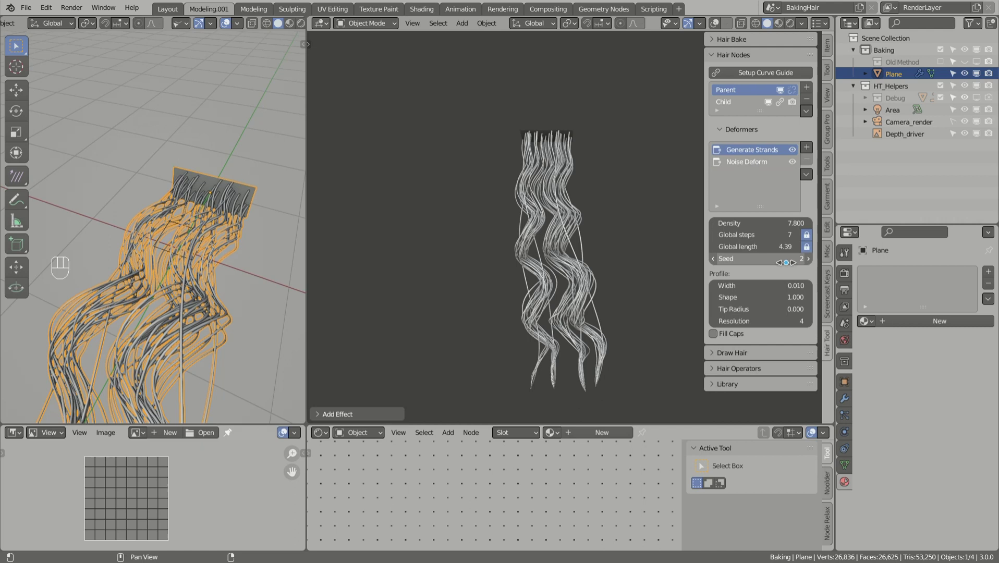
{"action": "left_click_drag", "start_coordinate": [783, 261], "coordinate": [829, 262]}
{"action": "left_click_drag", "start_coordinate": [757, 229], "coordinate": [814, 223]}
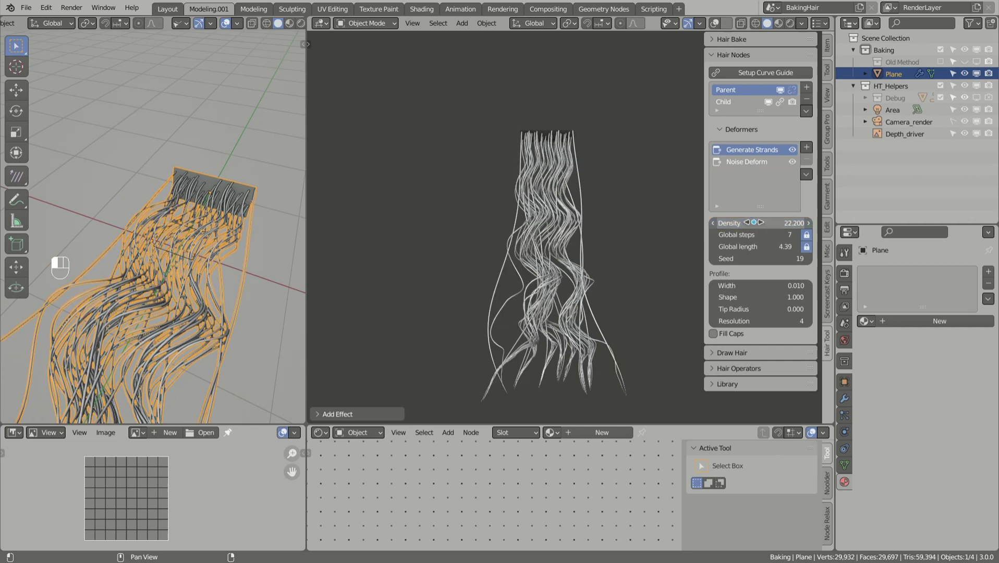
Turn off the Child system's render visibility and set its Generate Strands Density to 139
{"action": "left_click", "coordinate": [717, 105]}
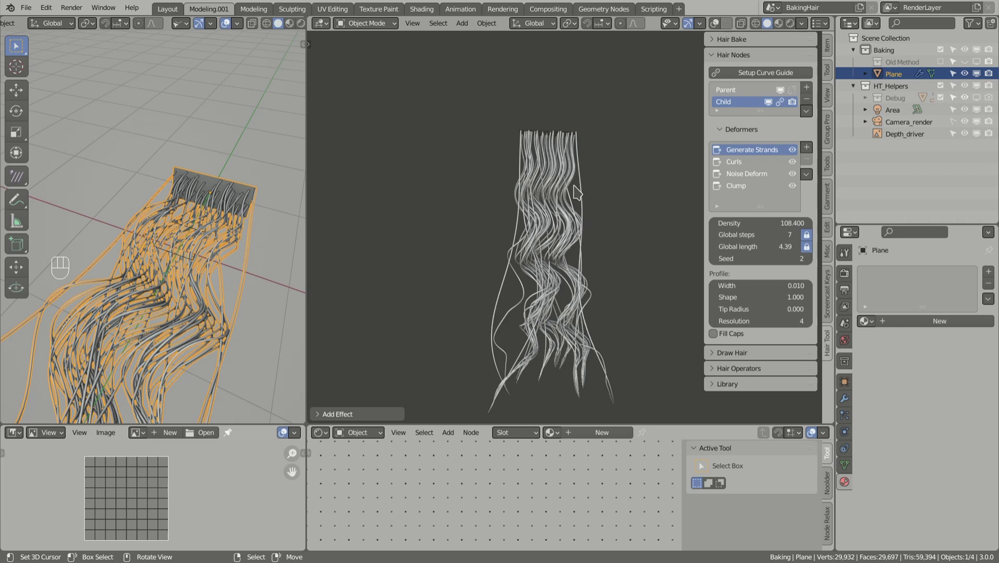
{"action": "left_click", "coordinate": [793, 102]}
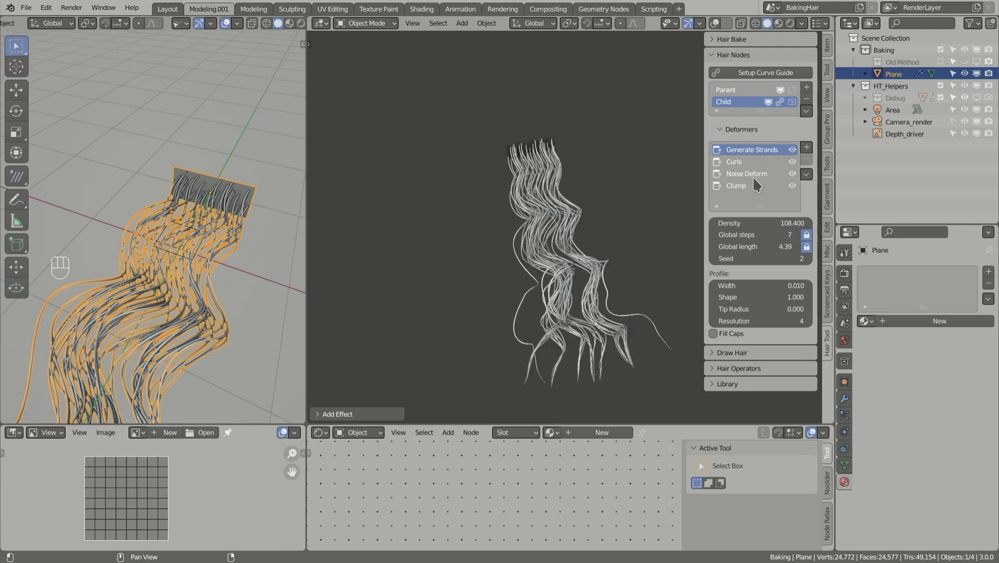
{"action": "left_click_drag", "start_coordinate": [762, 223], "coordinate": [798, 223]}
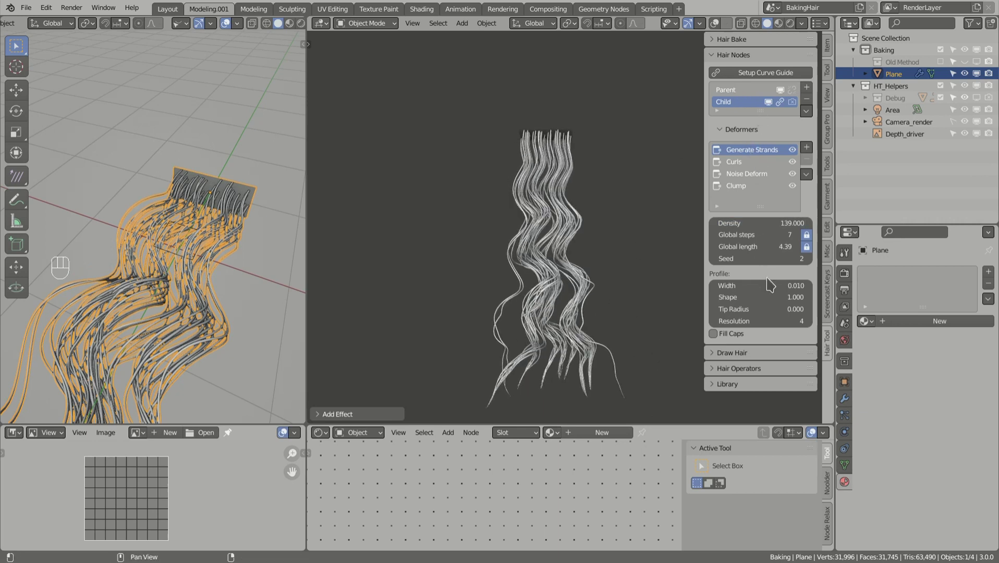
Add a Trim deformer after Generate Strands on the Parent hair system
{"action": "left_click", "coordinate": [735, 91]}
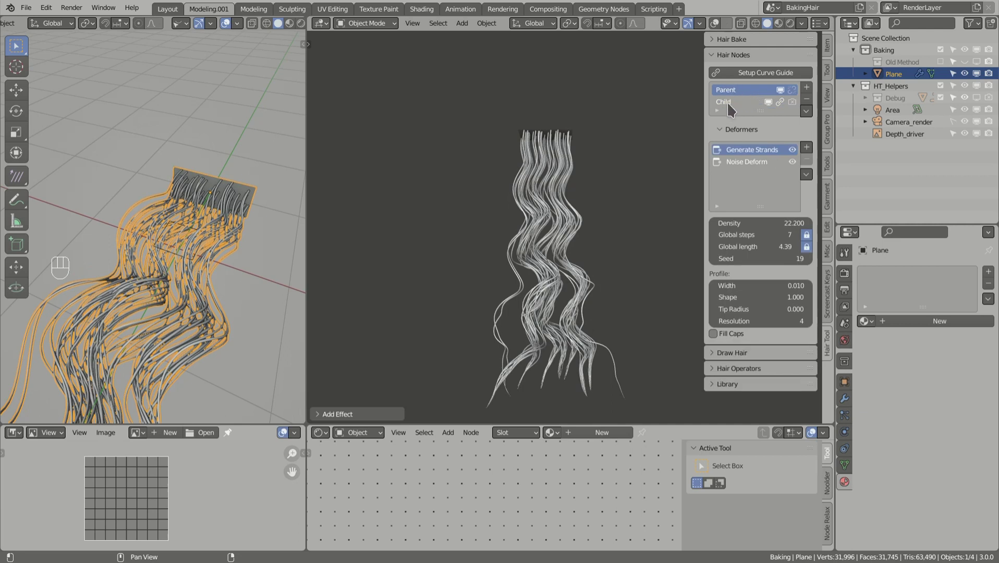
{"action": "left_click", "coordinate": [806, 149]}
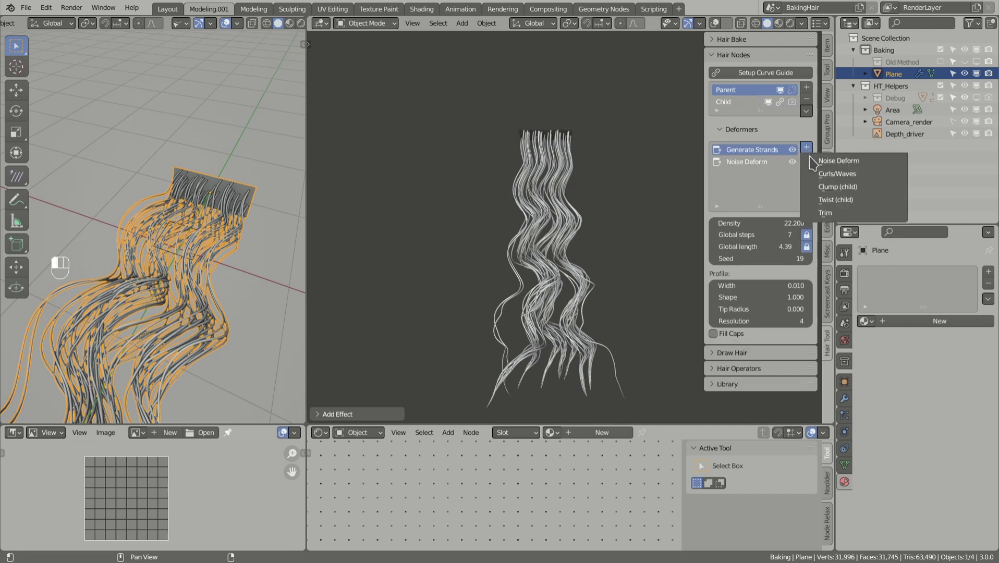
{"action": "left_click", "coordinate": [826, 215]}
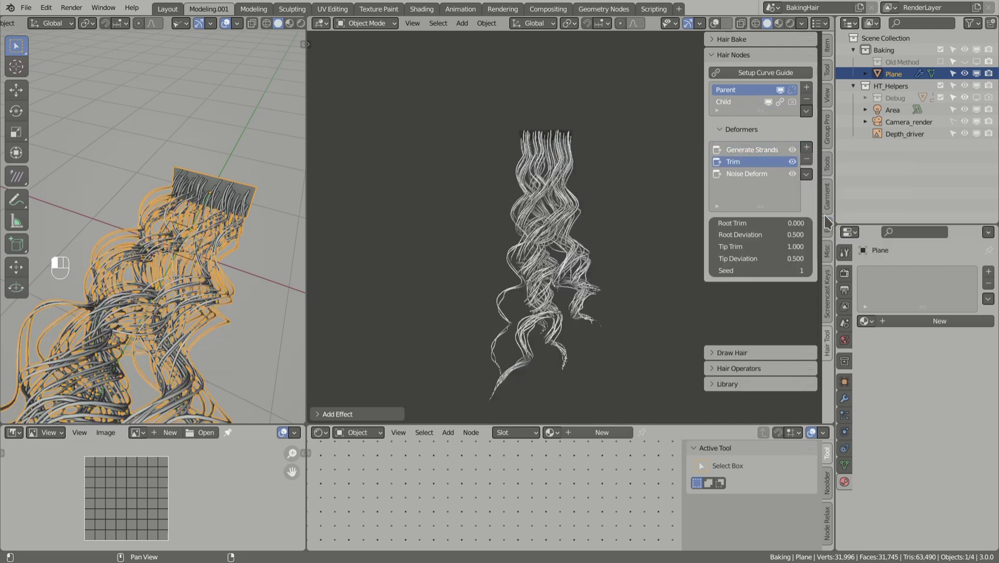
{"action": "mouse_move", "coordinate": [584, 274]}
{"action": "middle_mouse_down"}
{"action": "mouse_move", "coordinate": [548, 214]}
{"action": "mouse_move", "coordinate": [592, 264]}
{"action": "mouse_move", "coordinate": [580, 266]}
{"action": "middle_mouse_up"}
{"action": "scroll", "coordinate": [581, 266], "scroll_direction": "up", "scroll_amount": 1}
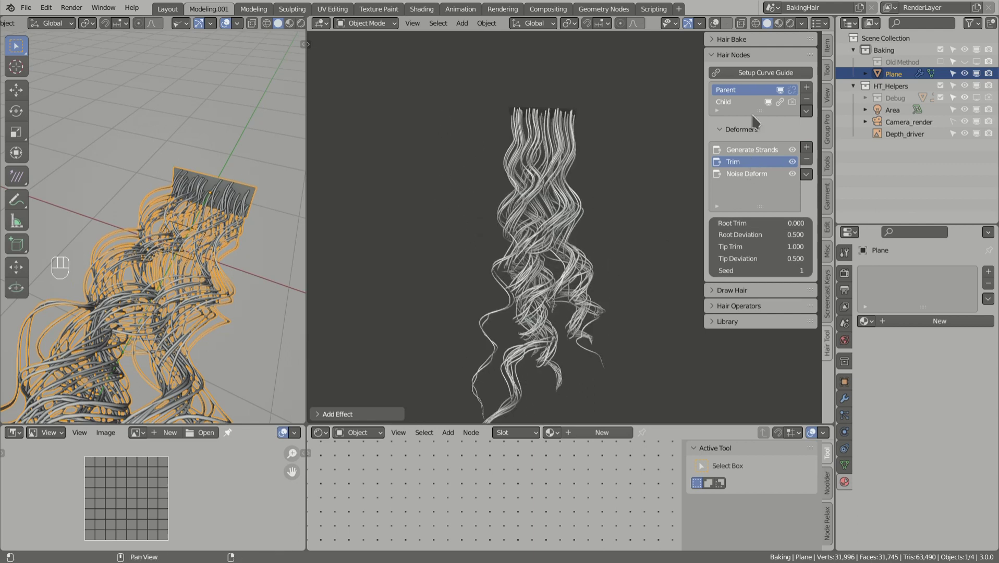
Disable the Noise Deform deformer on the Child hair system and inspect the resulting curls
{"action": "left_click", "coordinate": [738, 101]}
{"action": "left_click", "coordinate": [743, 161]}
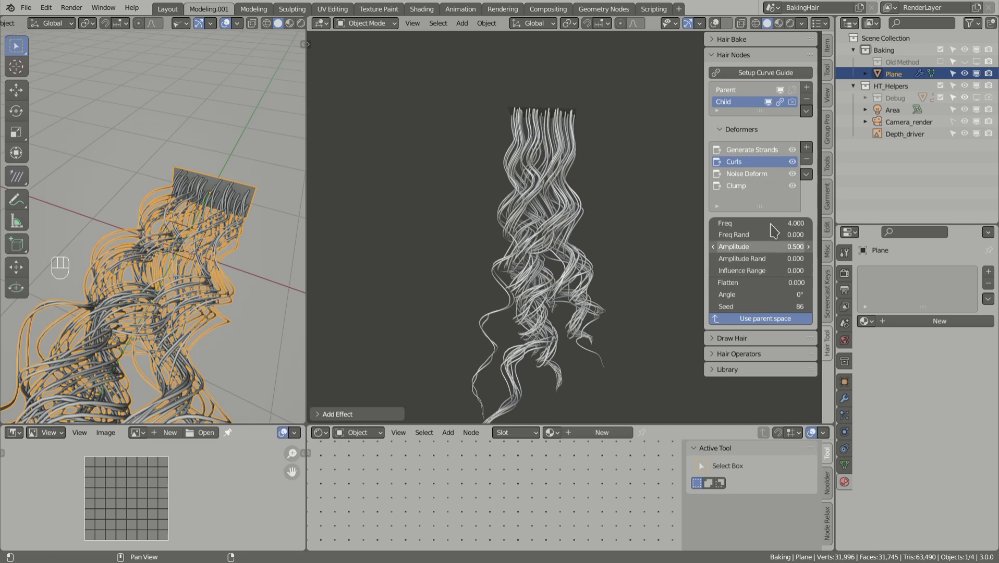
{"action": "left_click", "coordinate": [792, 173]}
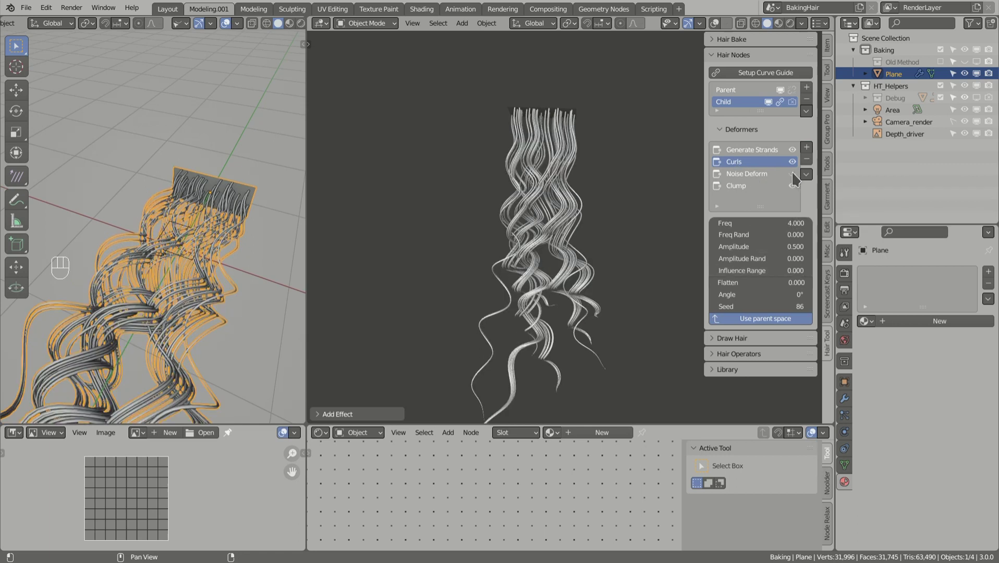
{"action": "middle_click_drag", "start_coordinate": [591, 234], "coordinate": [615, 208]}
{"action": "left_click", "coordinate": [761, 175]}
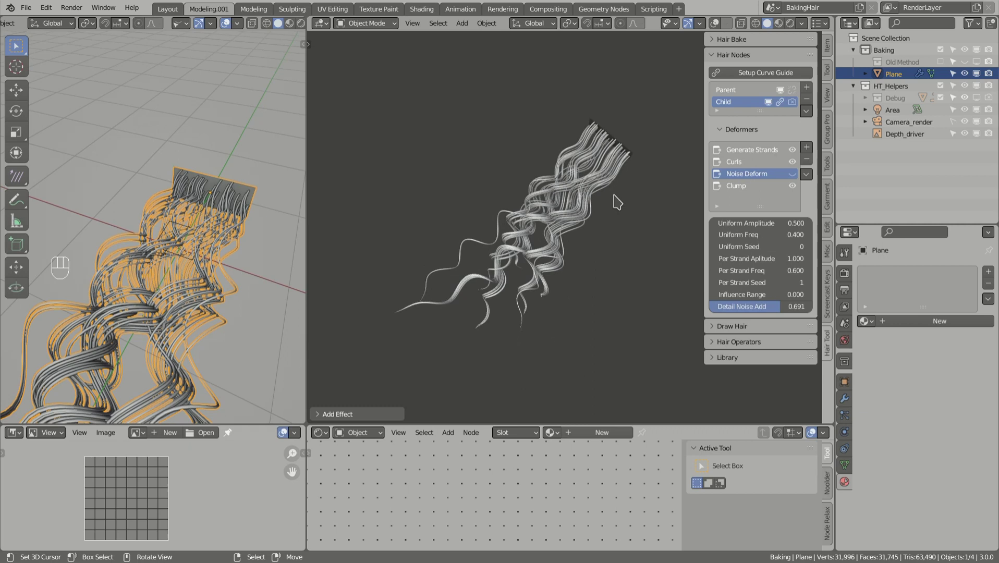
{"action": "middle_click_drag", "start_coordinate": [506, 230], "coordinate": [579, 163]}
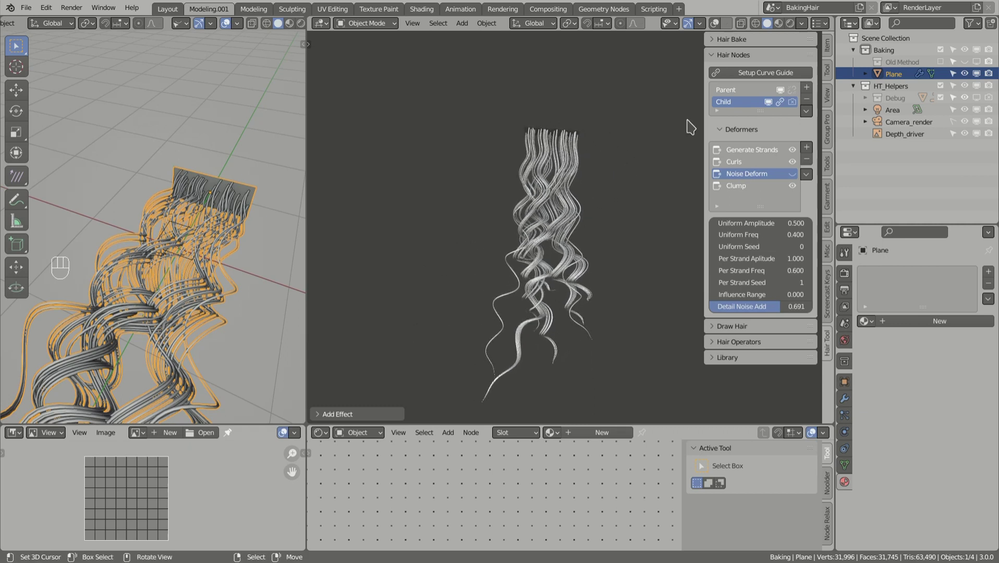
Remove the Parent hair system and enable a curve guide setup for the plane's hair
{"action": "left_click", "coordinate": [729, 90]}
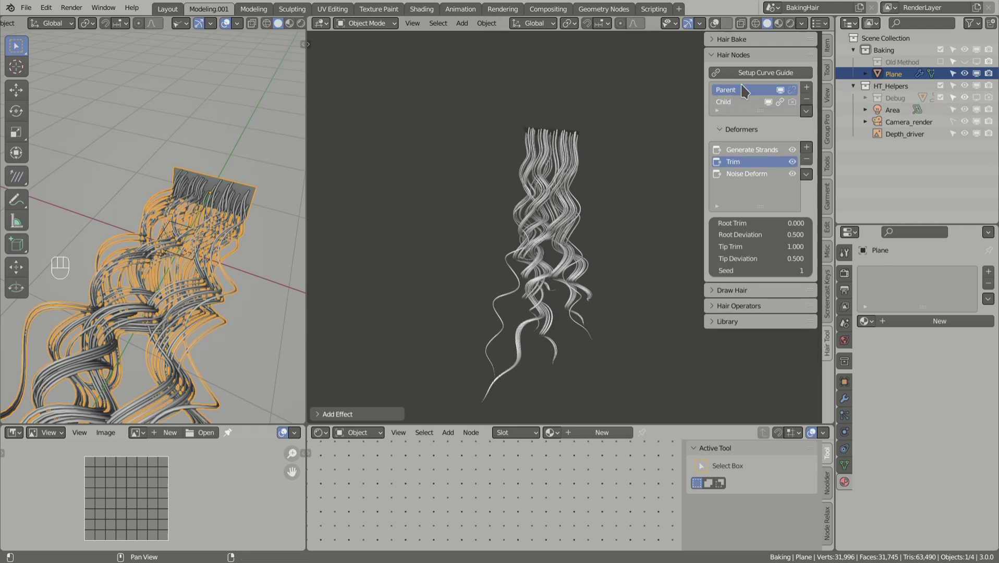
{"action": "left_click", "coordinate": [807, 100]}
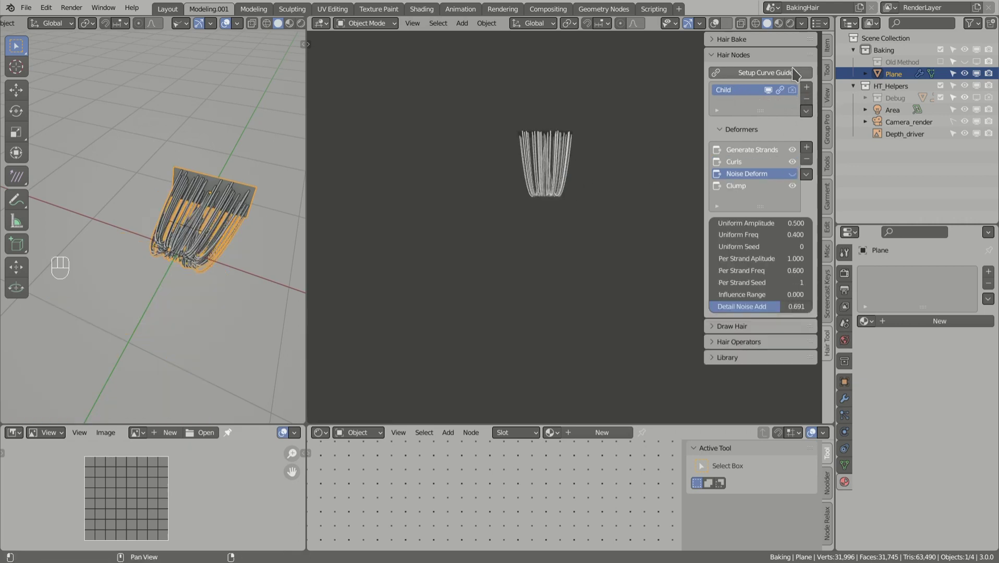
{"action": "left_click", "coordinate": [767, 76]}
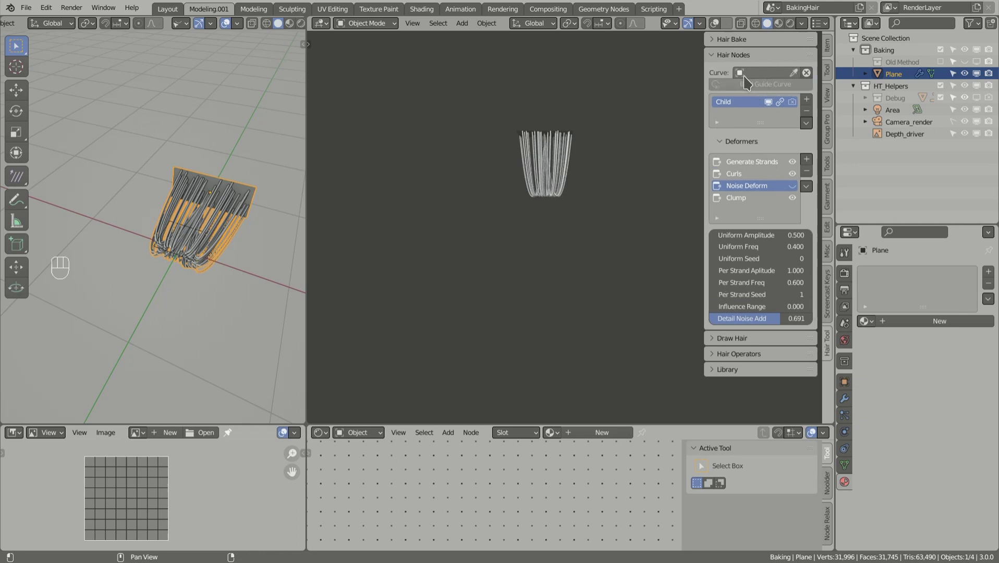
{"action": "left_click", "coordinate": [744, 76]}
{"action": "key", "text": "Escape"}
{"action": "middle_click_drag", "start_coordinate": [537, 180], "coordinate": [537, 211]}
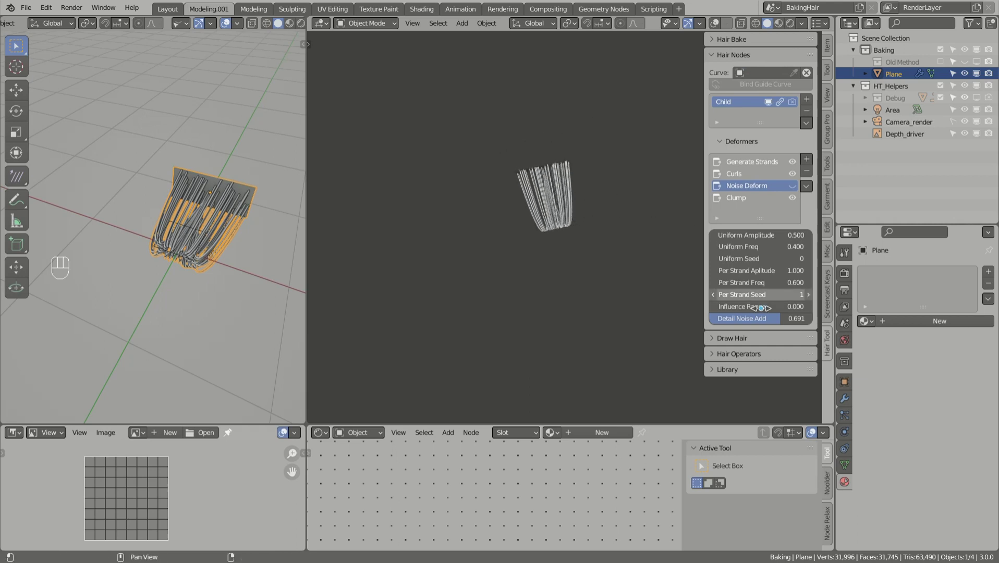
Activate the Draw hair tool with Surface Snapping turned off
{"action": "left_click", "coordinate": [746, 339]}
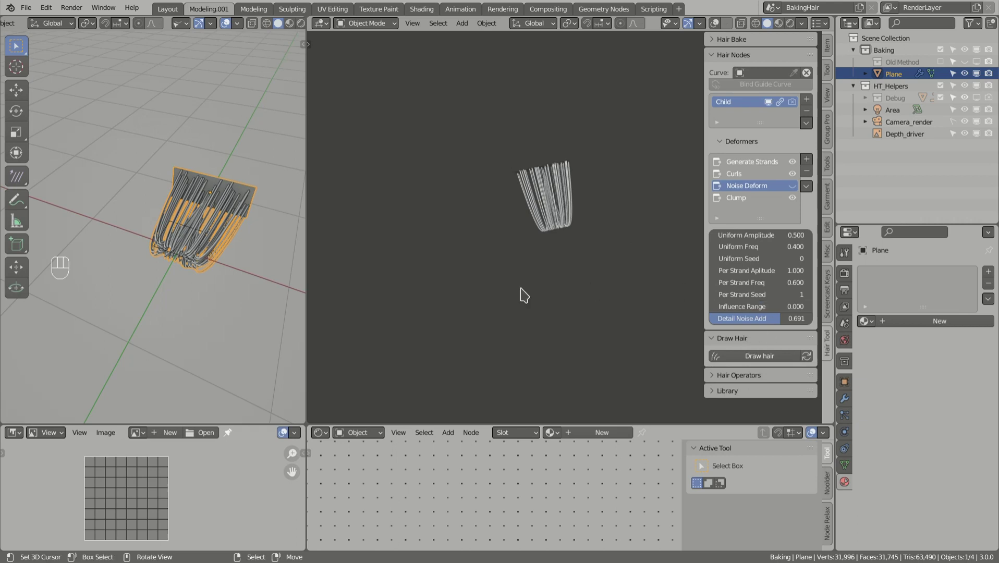
{"action": "left_click", "coordinate": [757, 357]}
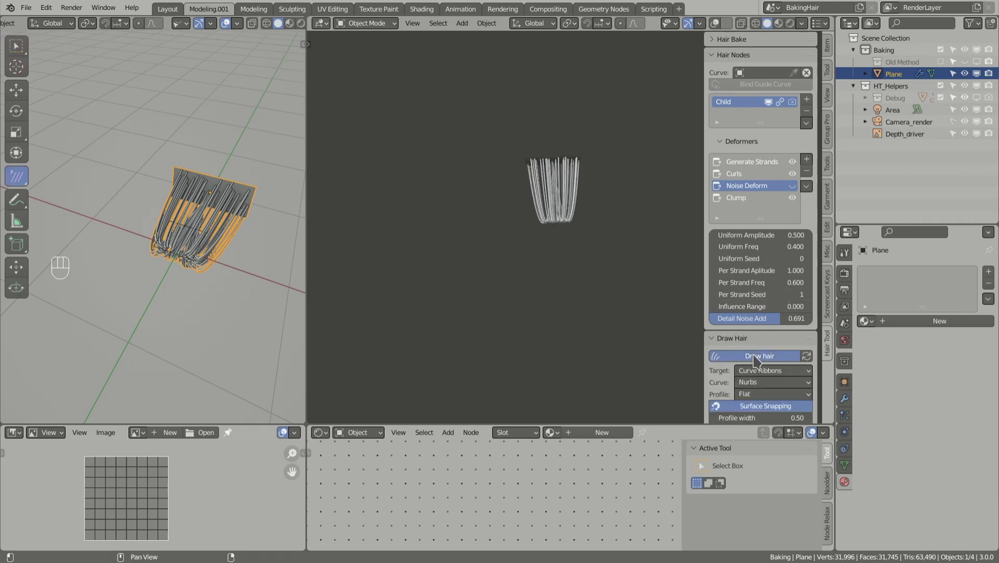
{"action": "scroll", "coordinate": [760, 375], "scroll_direction": "down", "scroll_amount": 1}
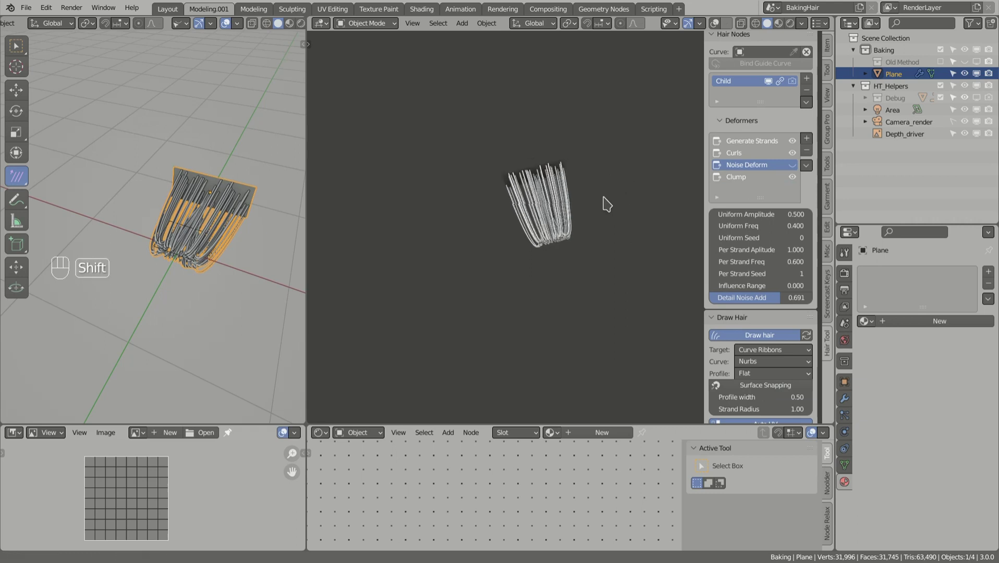
{"action": "middle_click_drag", "start_coordinate": [223, 200], "coordinate": [167, 172]}
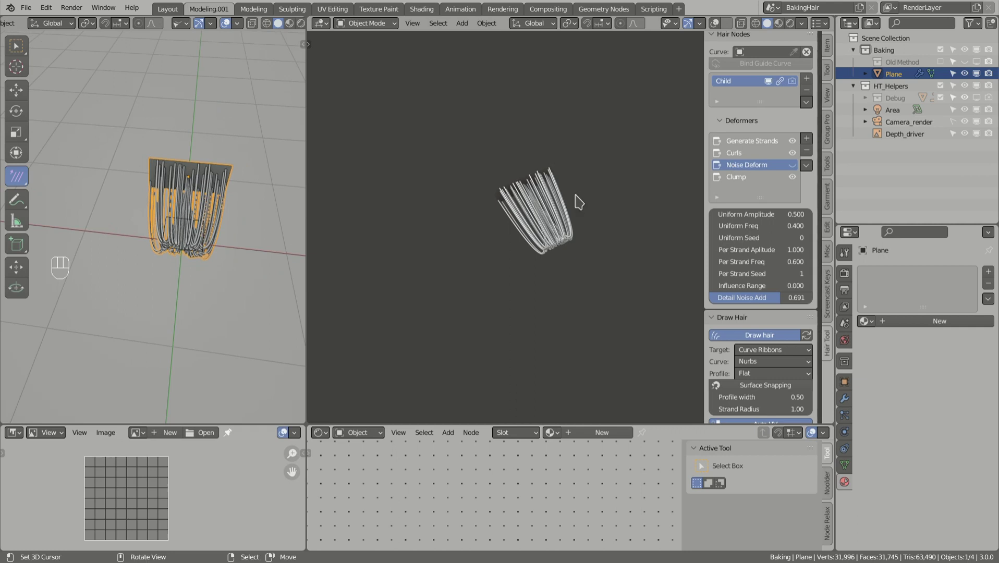
Draw three long, wavy guide strands hanging from the plane's right edge, middle and left edge
{"action": "key", "text": "d"}
{"action": "left_click_drag", "start_coordinate": [542, 170], "coordinate": [549, 178]}
{"action": "left_click_drag", "start_coordinate": [607, 274], "coordinate": [679, 342]}
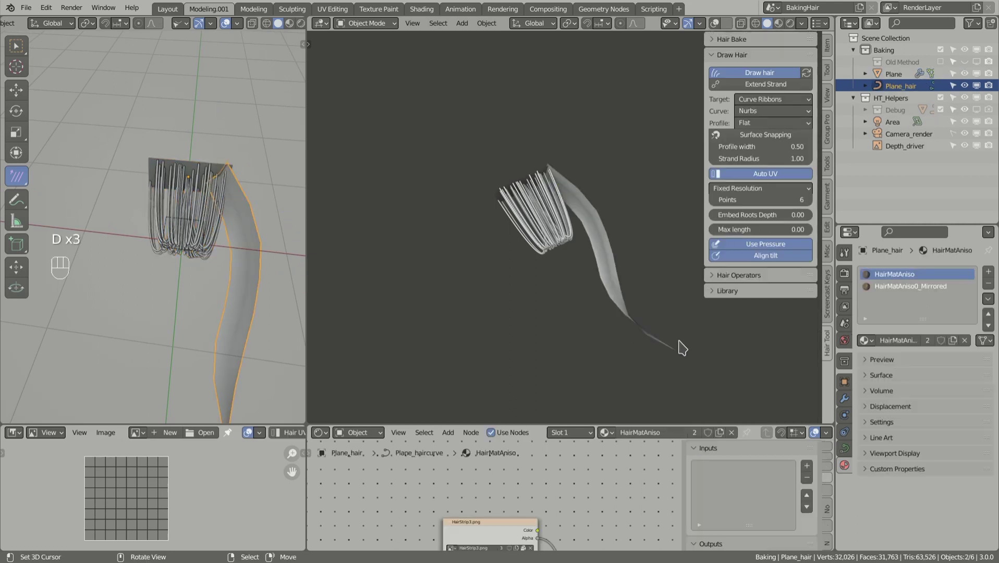
{"action": "left_click_drag", "start_coordinate": [552, 257], "coordinate": [611, 368]}
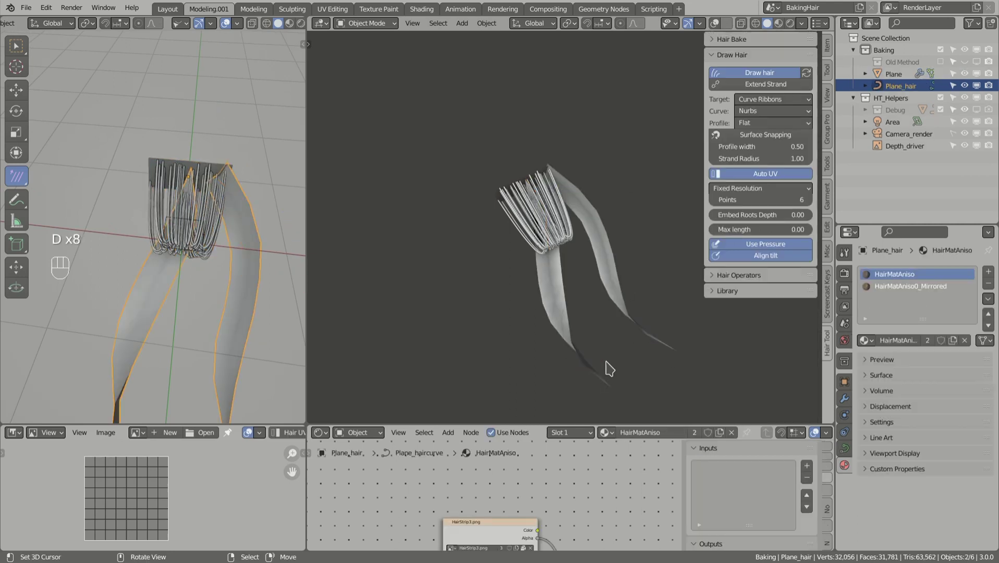
{"action": "left_click_drag", "start_coordinate": [511, 355], "coordinate": [562, 426]}
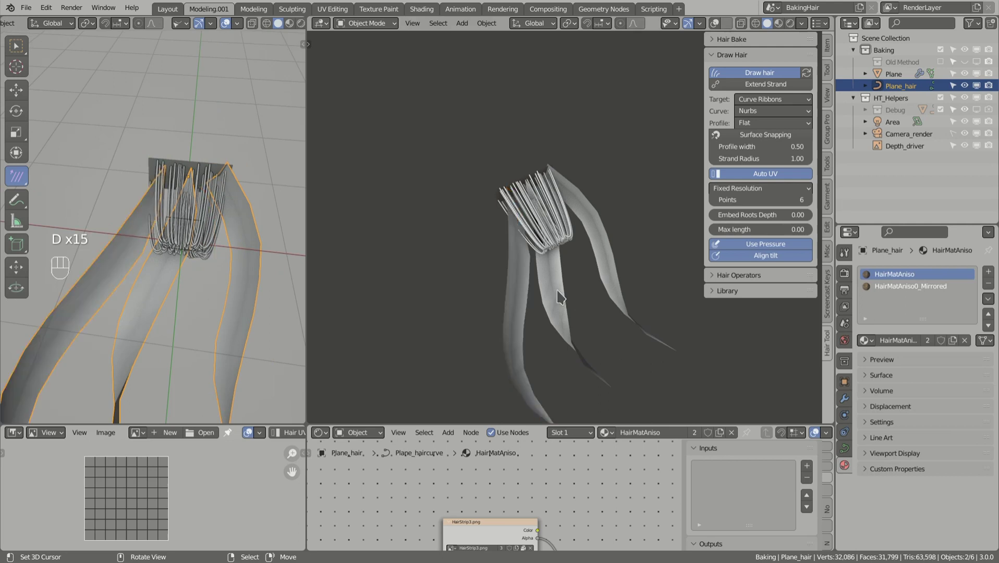
{"action": "mouse_move", "coordinate": [557, 295]}
{"action": "middle_mouse_down"}
{"action": "mouse_move", "coordinate": [478, 240]}
{"action": "mouse_move", "coordinate": [431, 180]}
{"action": "middle_mouse_up"}
{"action": "middle_click_drag", "start_coordinate": [570, 215], "coordinate": [705, 191]}
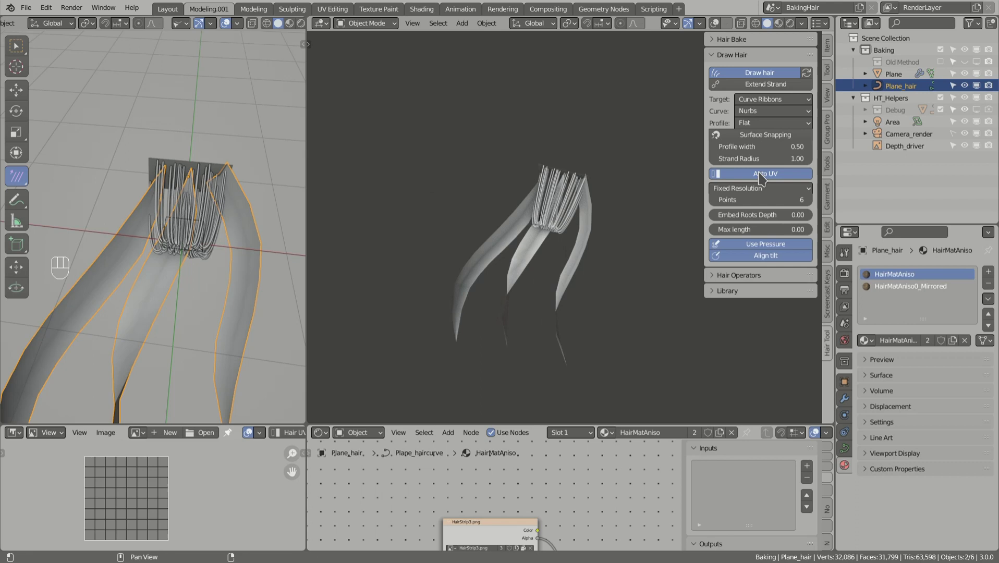
Set Plane_hair as the guide curve of Plane and bind it to the Child hair
{"action": "left_click", "coordinate": [892, 75]}
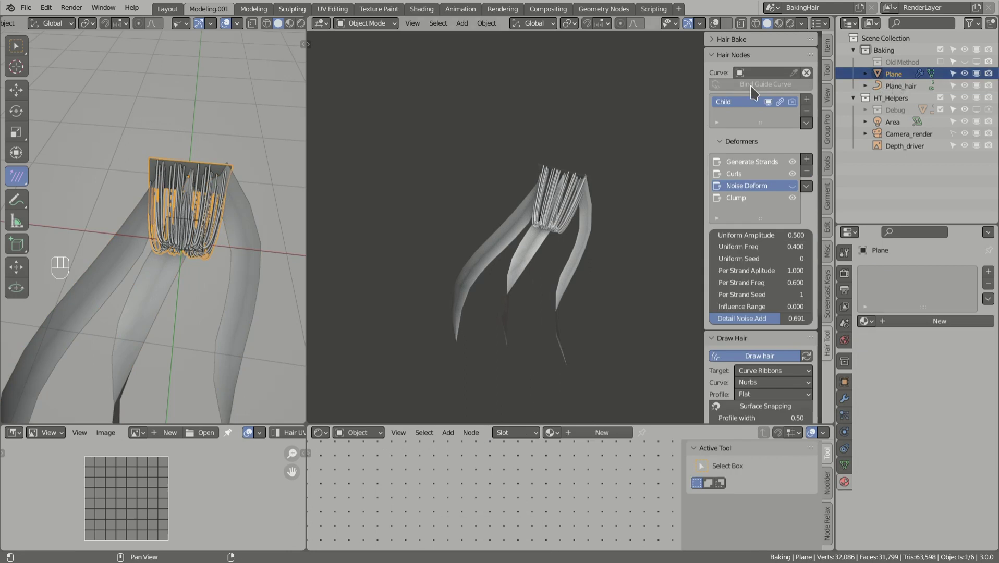
{"action": "left_click", "coordinate": [764, 72]}
{"action": "type", "text": "Plane_hair"}
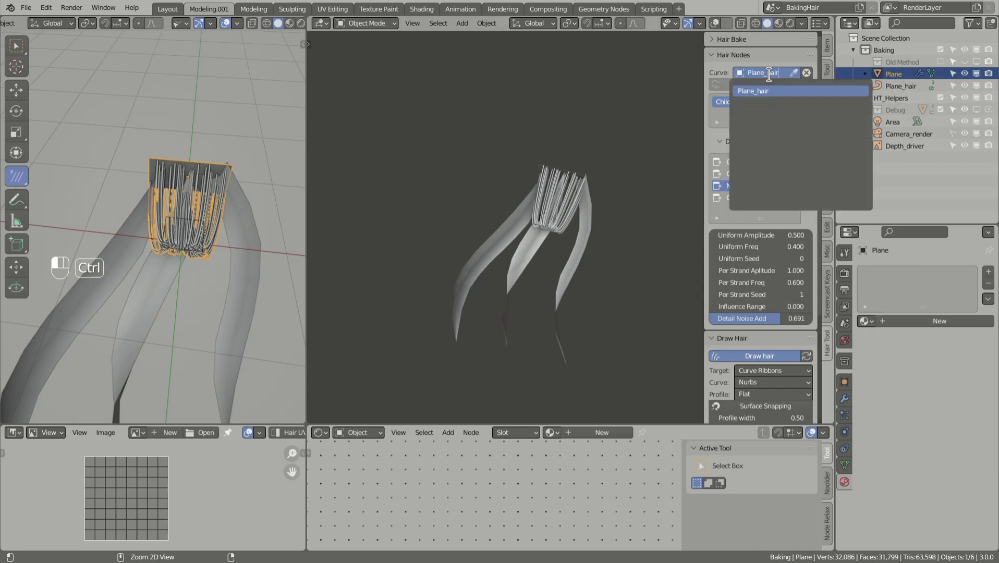
{"action": "left_click", "coordinate": [753, 93]}
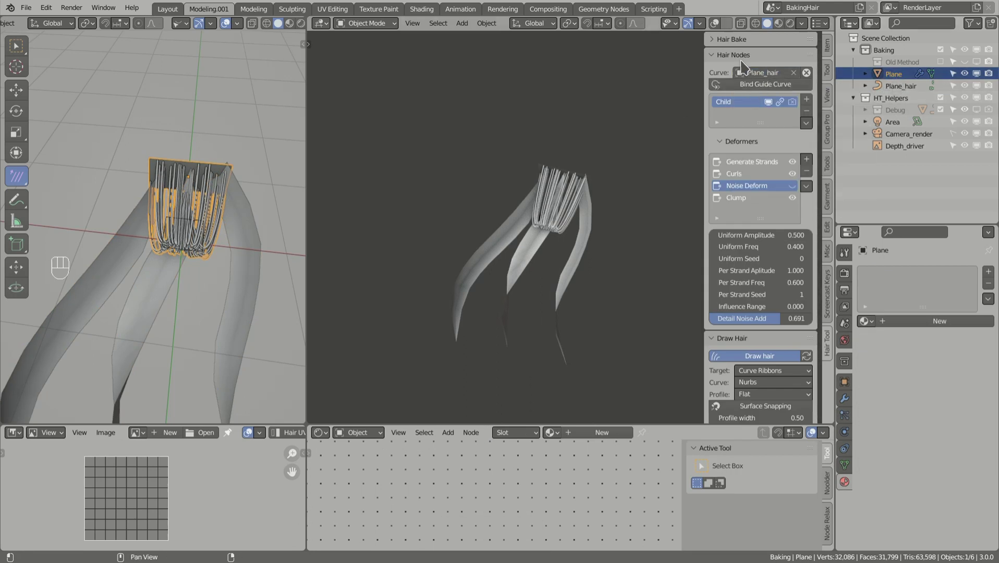
{"action": "left_click", "coordinate": [778, 84]}
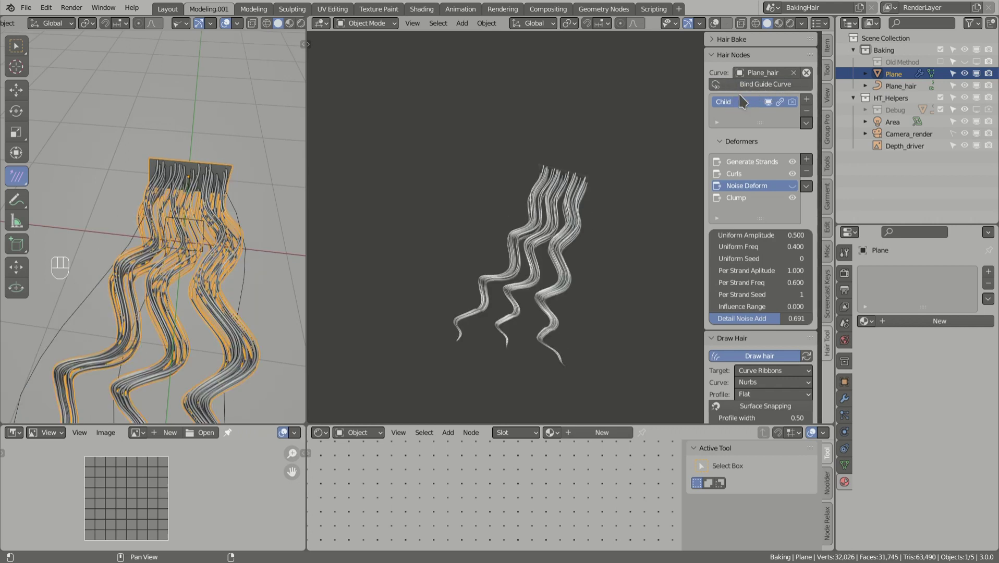
{"action": "middle_click_drag", "start_coordinate": [576, 202], "coordinate": [584, 238]}
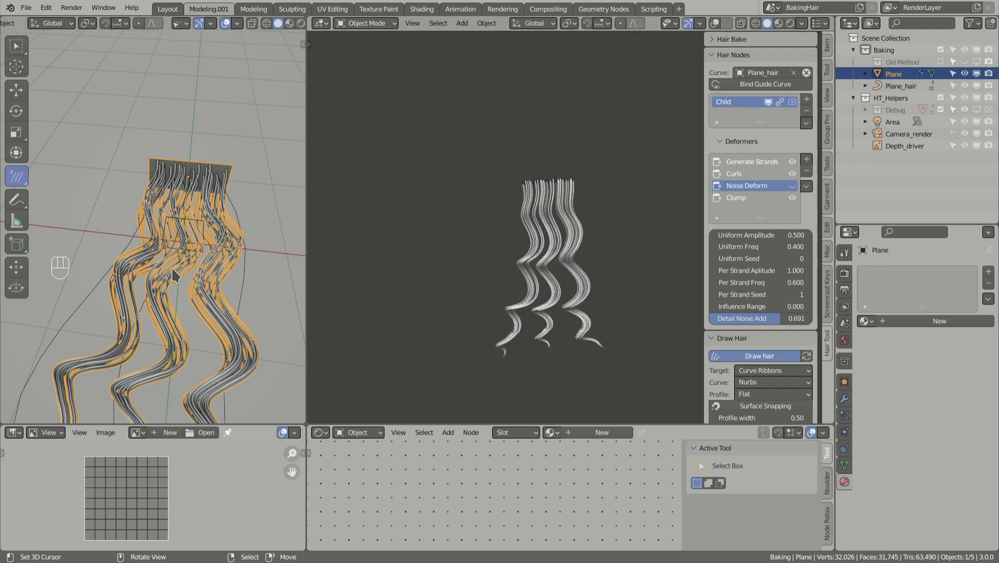
{"action": "middle_click_drag", "start_coordinate": [175, 273], "coordinate": [168, 240], "text": "shift"}
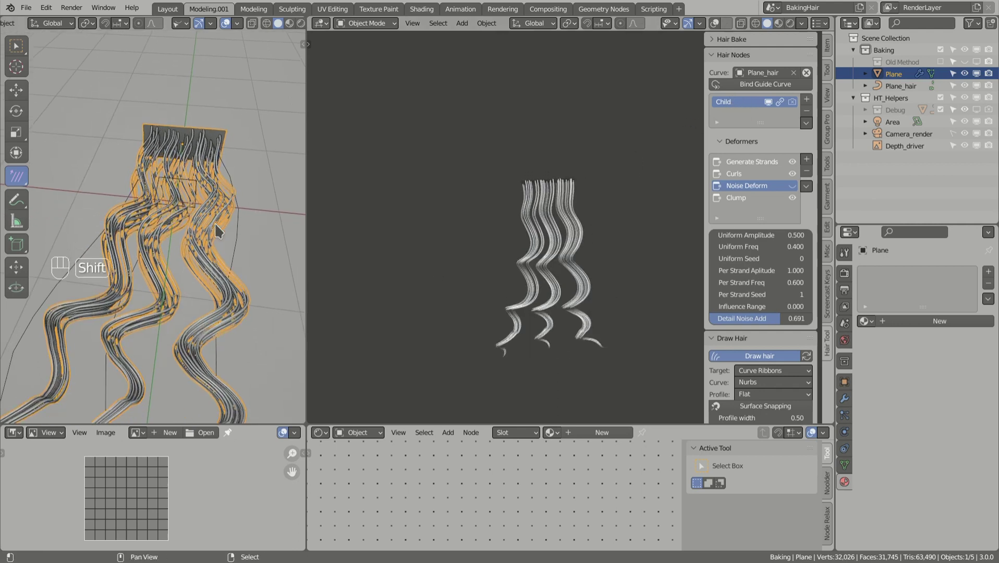
Draw three more guide strands on Plane_hair, curving away from the plane in different directions
{"action": "left_click", "coordinate": [901, 86]}
{"action": "middle_click_drag", "start_coordinate": [566, 215], "coordinate": [586, 182]}
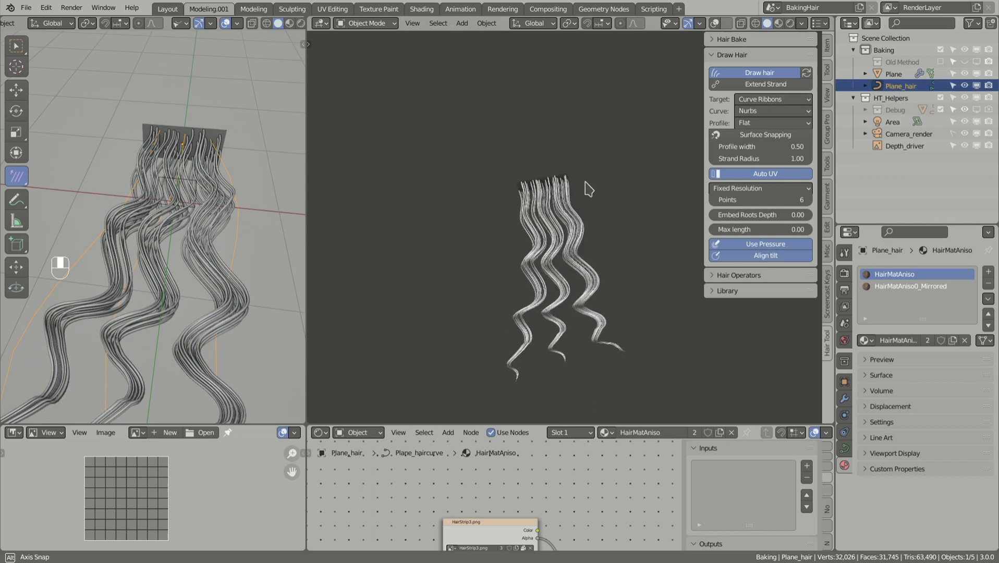
{"action": "left_click_drag", "start_coordinate": [628, 271], "coordinate": [668, 313]}
{"action": "key", "text": "d"}
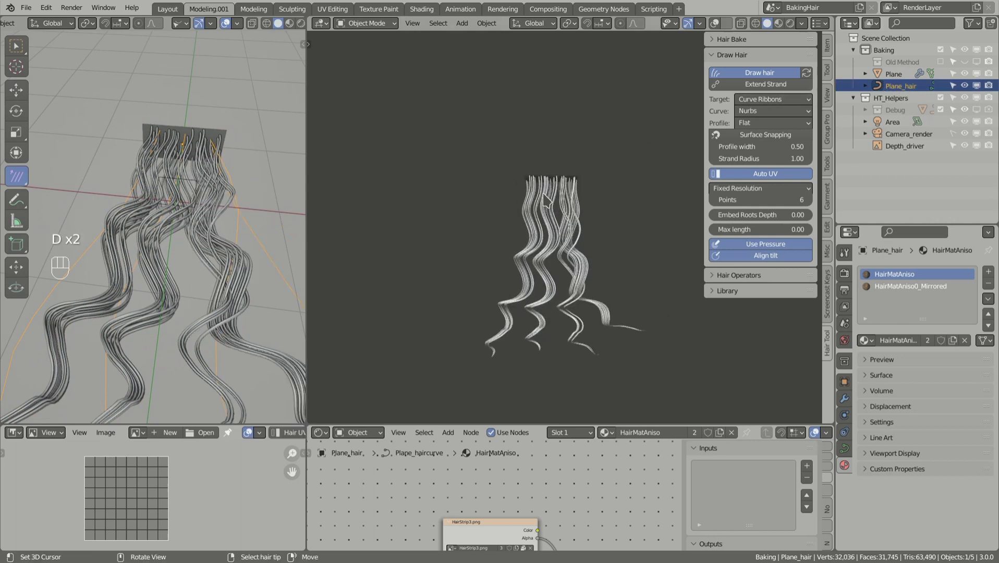
{"action": "left_click_drag", "start_coordinate": [452, 286], "coordinate": [452, 286]}
{"action": "mouse_move", "coordinate": [452, 286]}
{"action": "middle_mouse_down"}
{"action": "mouse_move", "coordinate": [607, 168]}
{"action": "mouse_move", "coordinate": [547, 208]}
{"action": "middle_mouse_up"}
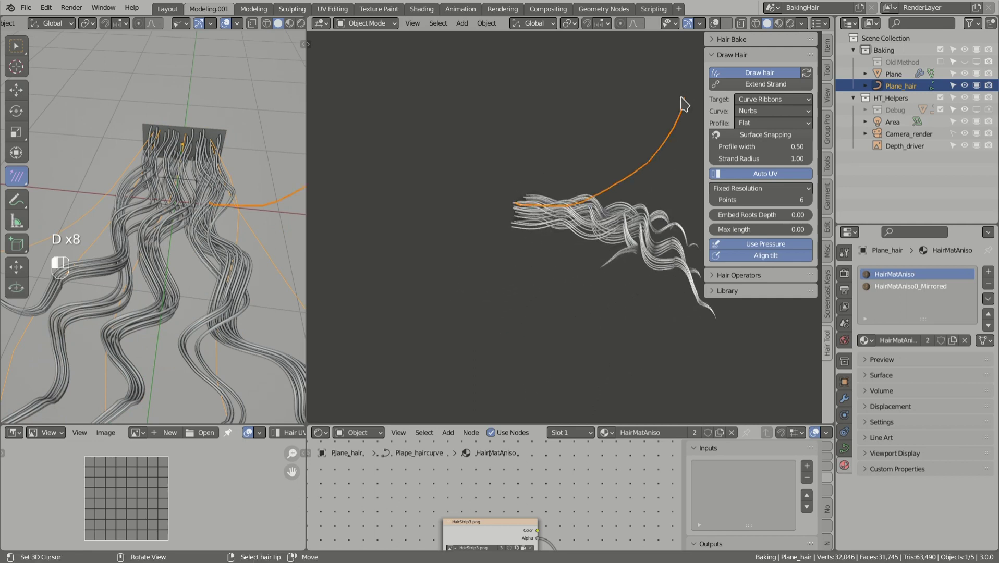
{"action": "left_click_drag", "start_coordinate": [681, 97], "coordinate": [683, 99]}
{"action": "key", "text": "d"}
{"action": "mouse_move", "coordinate": [650, 146]}
{"action": "middle_mouse_down"}
{"action": "mouse_move", "coordinate": [625, 181]}
{"action": "mouse_move", "coordinate": [553, 219]}
{"action": "mouse_move", "coordinate": [542, 213]}
{"action": "mouse_move", "coordinate": [532, 226]}
{"action": "mouse_move", "coordinate": [517, 210]}
{"action": "middle_mouse_up"}
{"action": "key", "text": "t"}
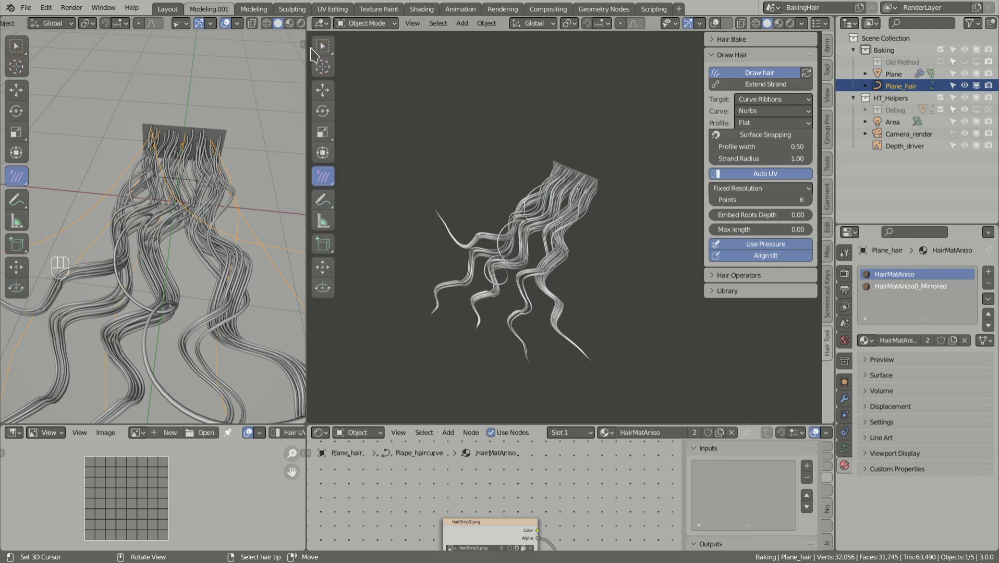
Show the viewport overlays and pull the spread-out guide strand tips of Plane_hair inward beneath the plane
{"action": "key", "text": "shift+alt+z"}
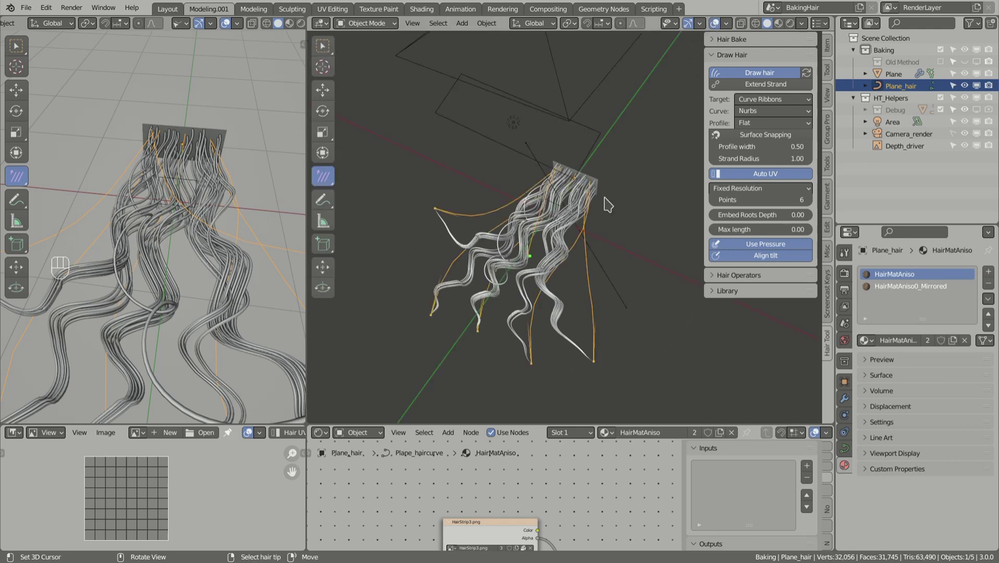
{"action": "middle_click_drag", "start_coordinate": [538, 359], "coordinate": [535, 369]}
{"action": "key", "text": "g"}
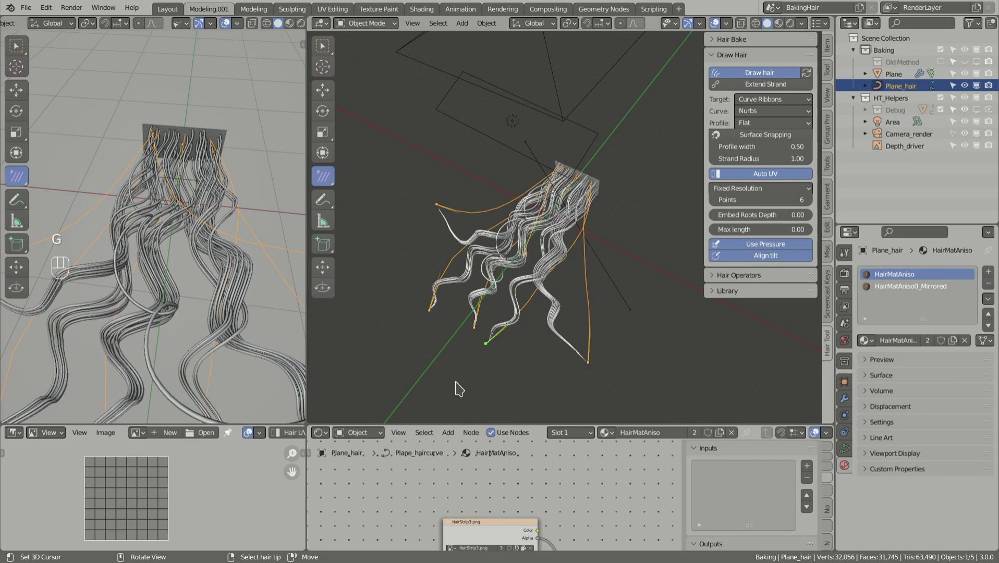
{"action": "key", "text": "g"}
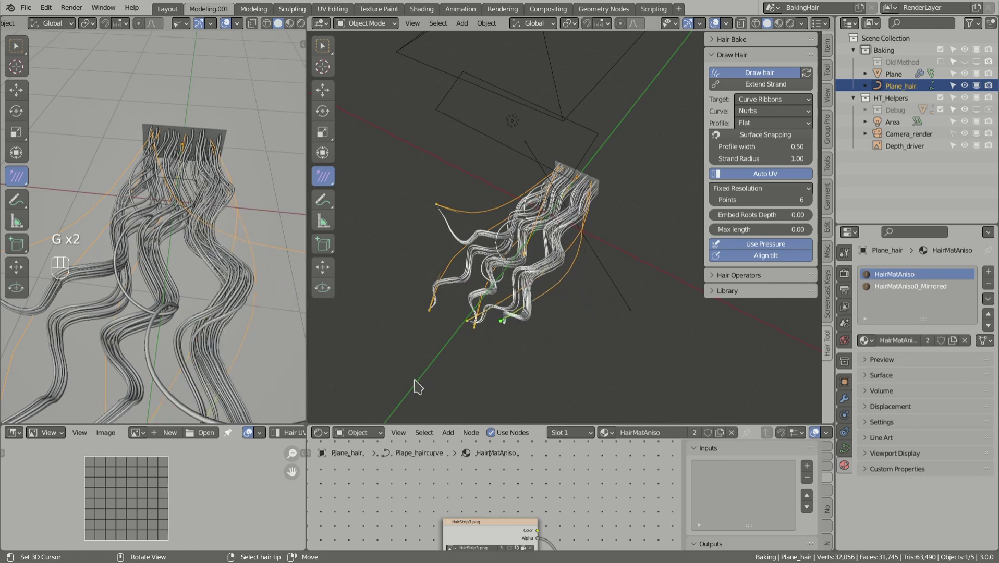
{"action": "key", "text": "g"}
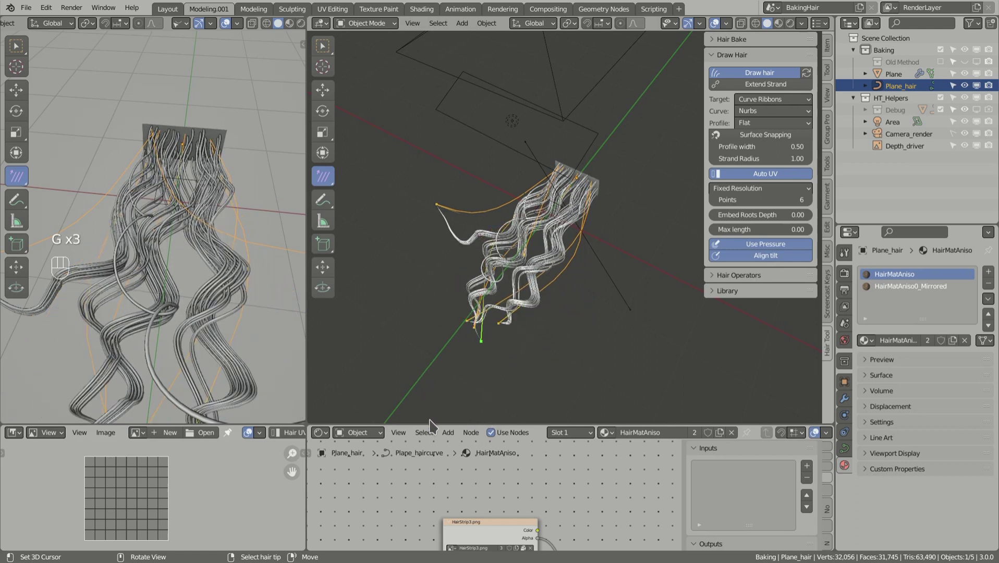
{"action": "middle_click_drag", "start_coordinate": [436, 208], "coordinate": [496, 231]}
{"action": "key", "text": "g"}
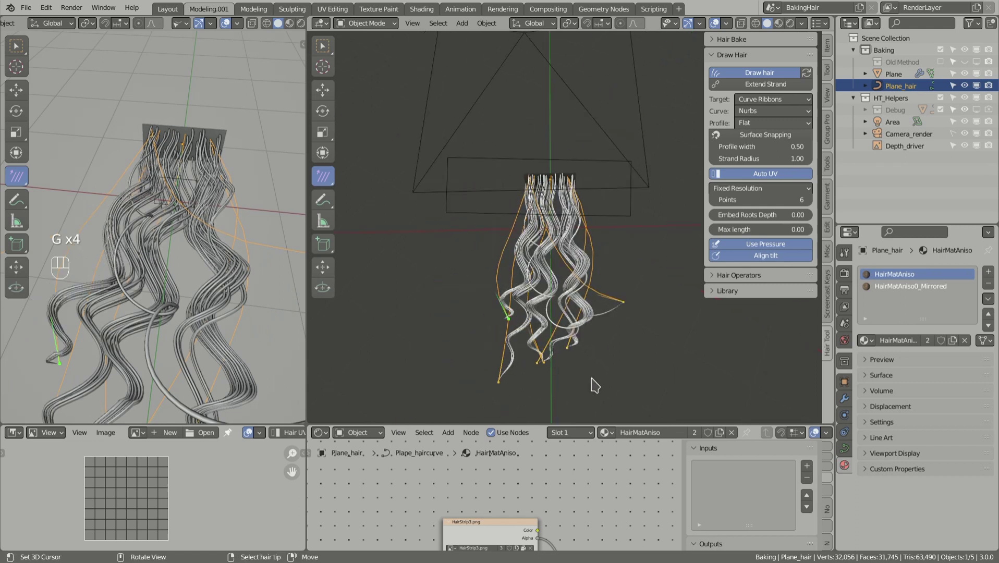
Reposition the Plane_hair guide tips from front and side views, bringing the stray outer strand in line with the others
{"action": "middle_click_drag", "start_coordinate": [546, 329], "coordinate": [560, 311]}
{"action": "key", "text": "g"}
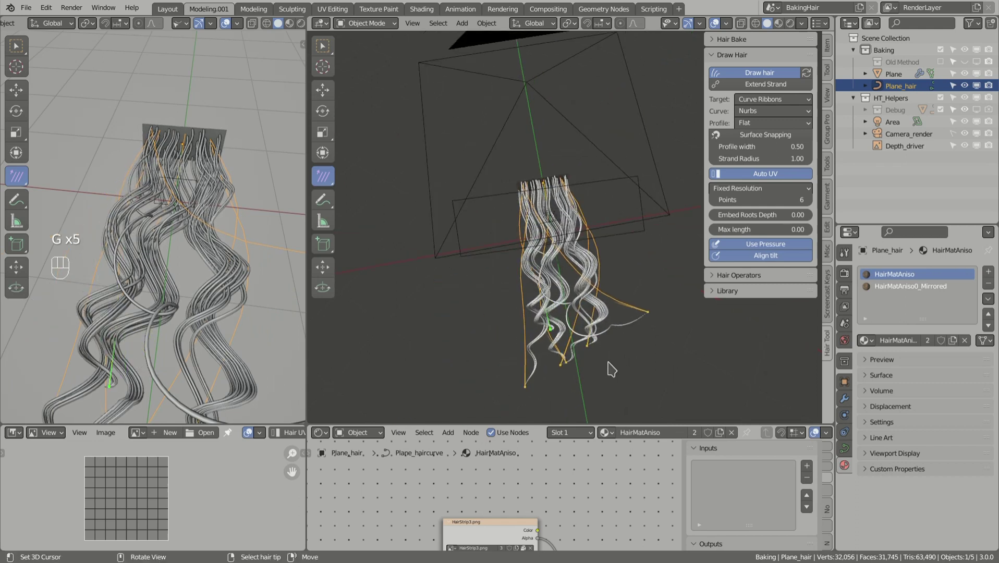
{"action": "key", "text": "g"}
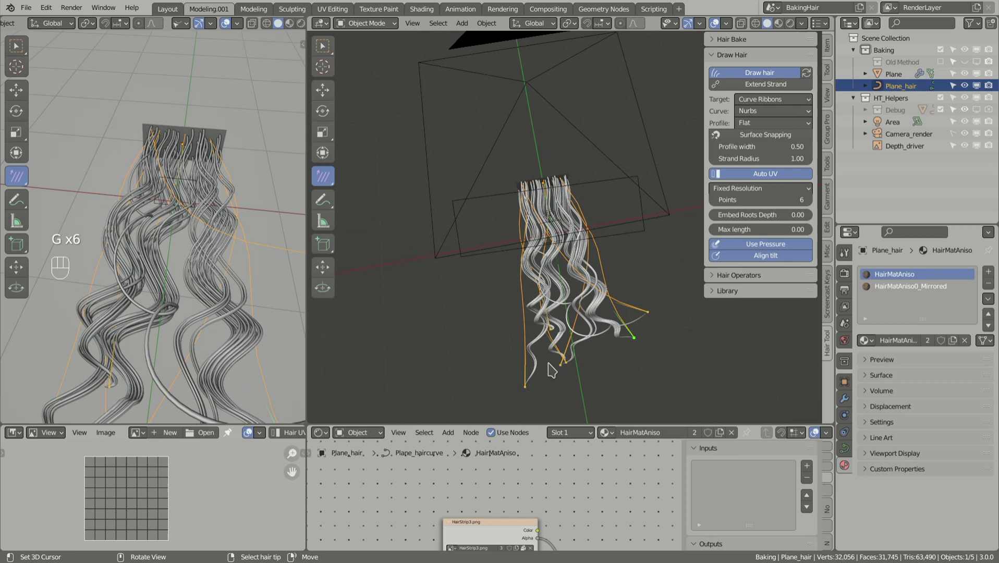
{"action": "key", "text": "g"}
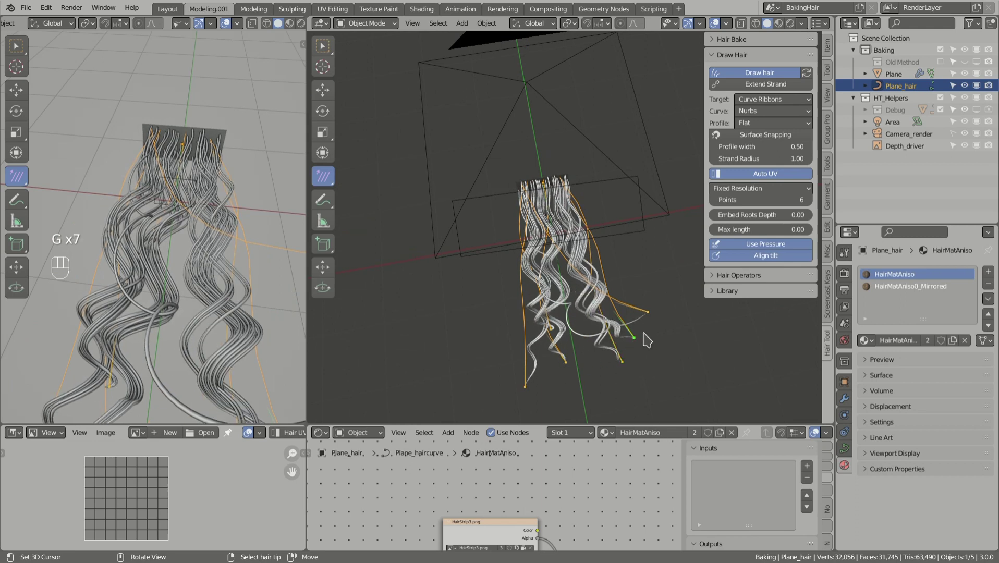
{"action": "key", "text": "g"}
{"action": "key", "text": "g"}
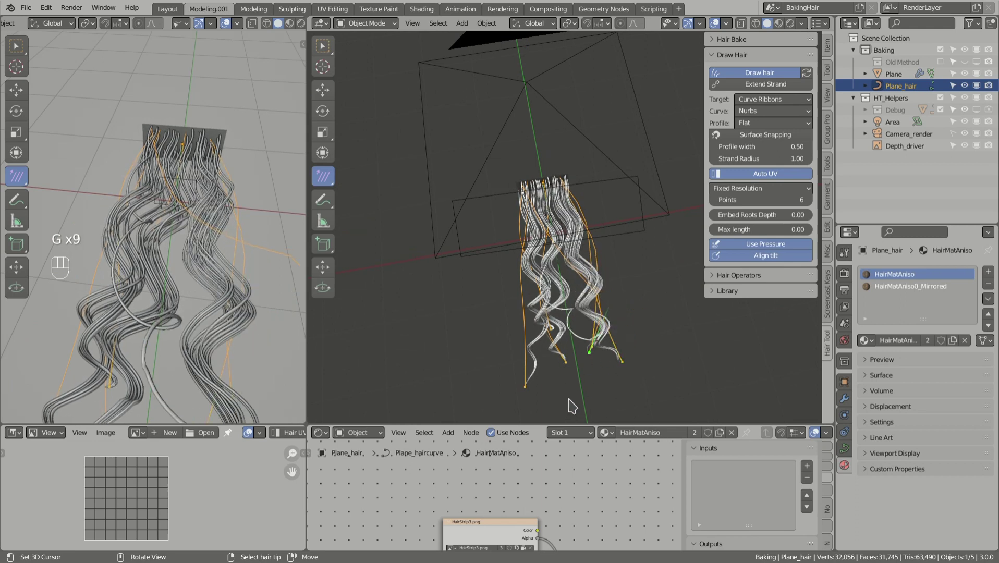
{"action": "middle_click_drag", "start_coordinate": [574, 412], "coordinate": [428, 264]}
{"action": "key", "text": "g"}
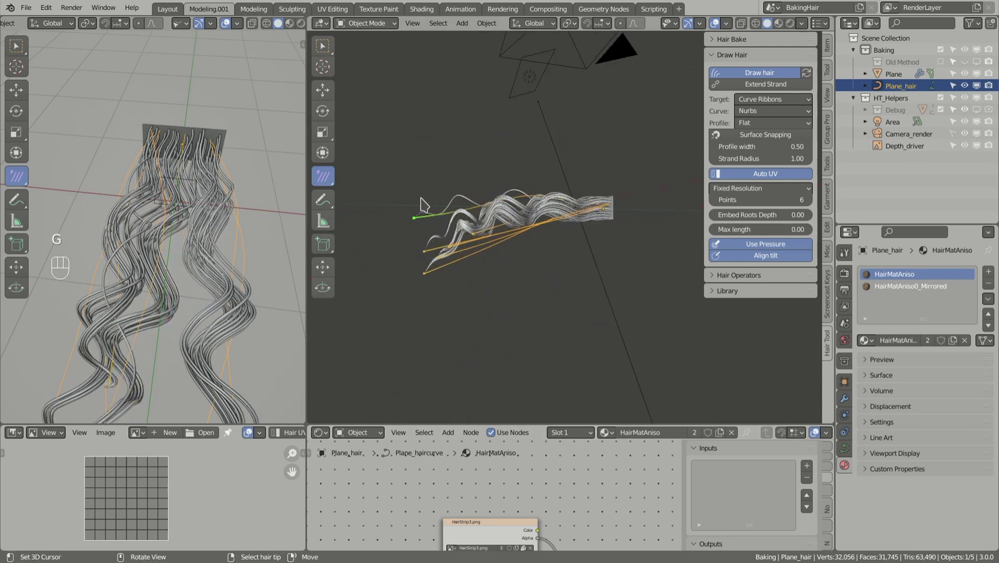
{"action": "middle_click_drag", "start_coordinate": [423, 205], "coordinate": [703, 127]}
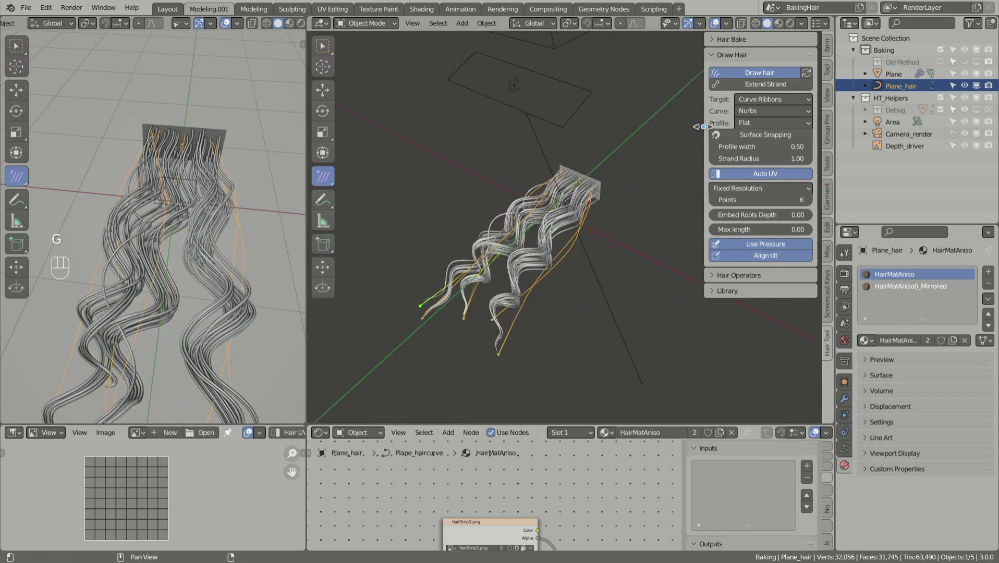
Duplicate the Plane hair object and place the copy beside the original along the X direction
{"action": "left_click", "coordinate": [891, 75]}
{"action": "middle_click_drag", "start_coordinate": [553, 213], "coordinate": [544, 234]}
{"action": "key", "text": "alt+a"}
{"action": "middle_click_drag", "start_coordinate": [620, 254], "coordinate": [568, 192]}
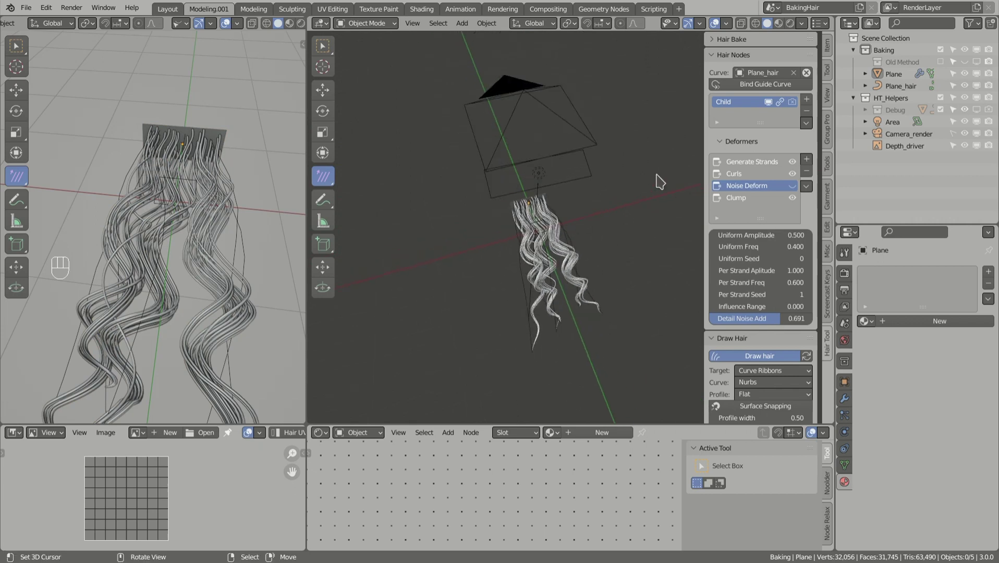
{"action": "middle_click_drag", "start_coordinate": [644, 225], "coordinate": [627, 255]}
{"action": "middle_click_drag", "start_coordinate": [575, 206], "coordinate": [508, 260]}
{"action": "left_click", "coordinate": [542, 198]}
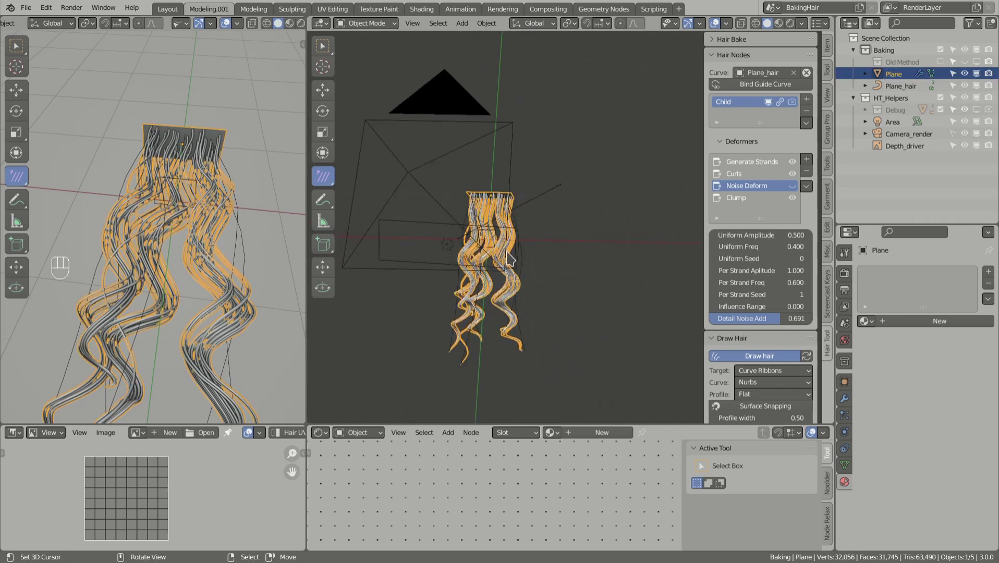
{"action": "key", "text": "shift+d"}
{"action": "left_click", "coordinate": [635, 224]}
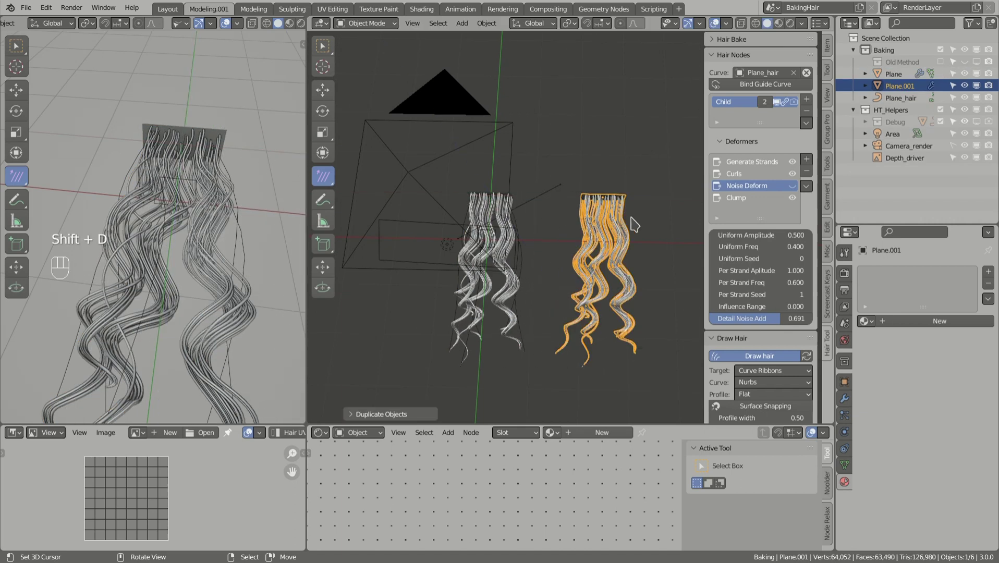
{"action": "middle_click_drag", "start_coordinate": [609, 244], "coordinate": [590, 203]}
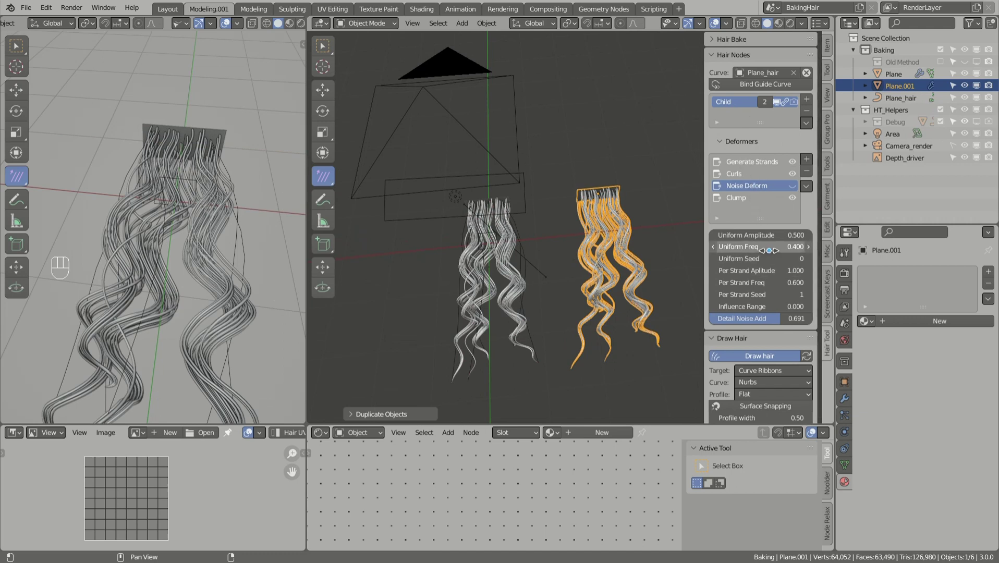
In the shared Child system, set Noise Deform's Uniform Amplitude to 0.6 and Uniform Freq to 0.5, and the Curls Freq to 4.1
{"action": "left_click_drag", "start_coordinate": [767, 249], "coordinate": [790, 235]}
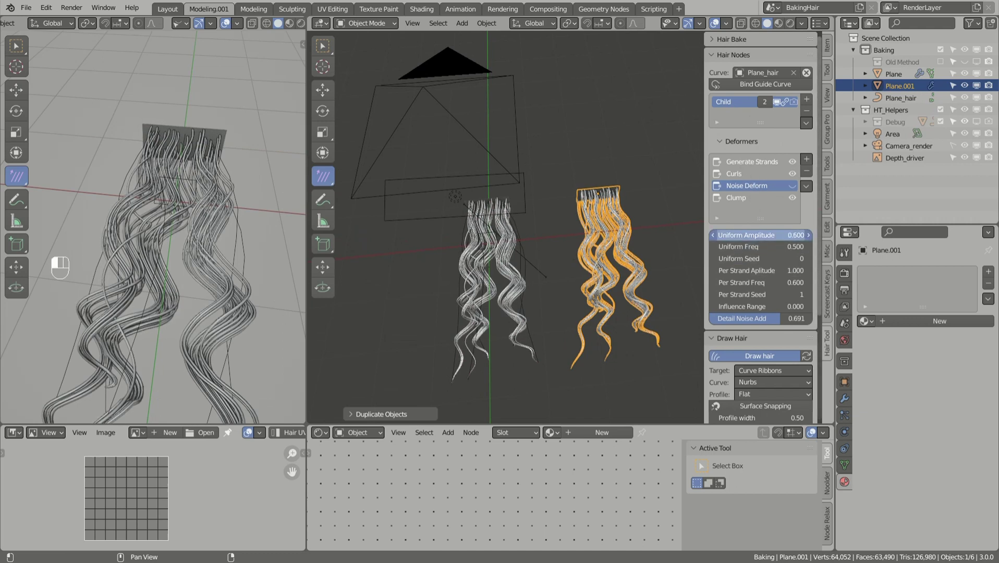
{"action": "left_click", "coordinate": [741, 175]}
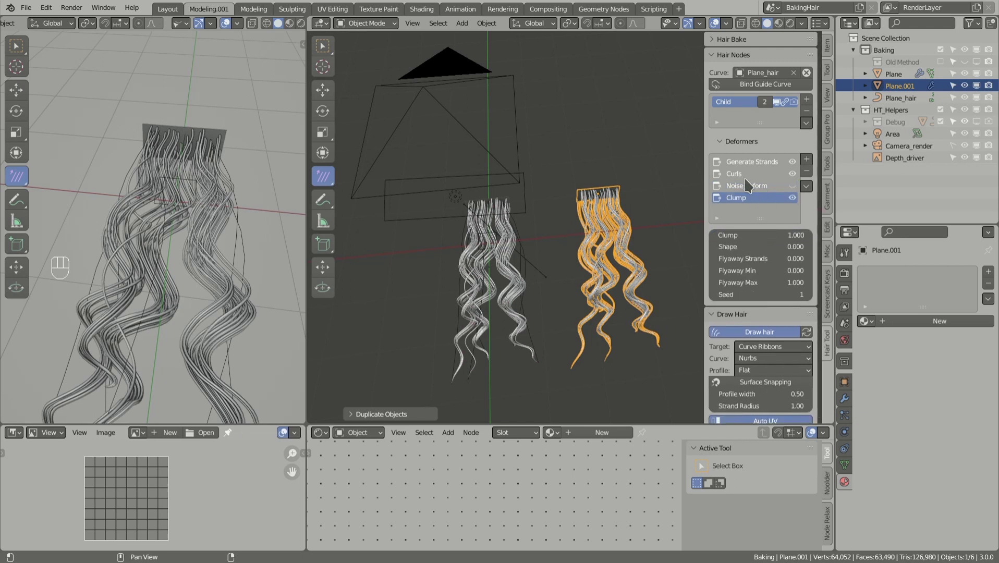
{"action": "mouse_move", "coordinate": [759, 235]}
{"action": "left_mouse_down"}
{"action": "mouse_move", "coordinate": [787, 235]}
{"action": "mouse_move", "coordinate": [747, 236]}
{"action": "mouse_move", "coordinate": [770, 235]}
{"action": "left_mouse_up"}
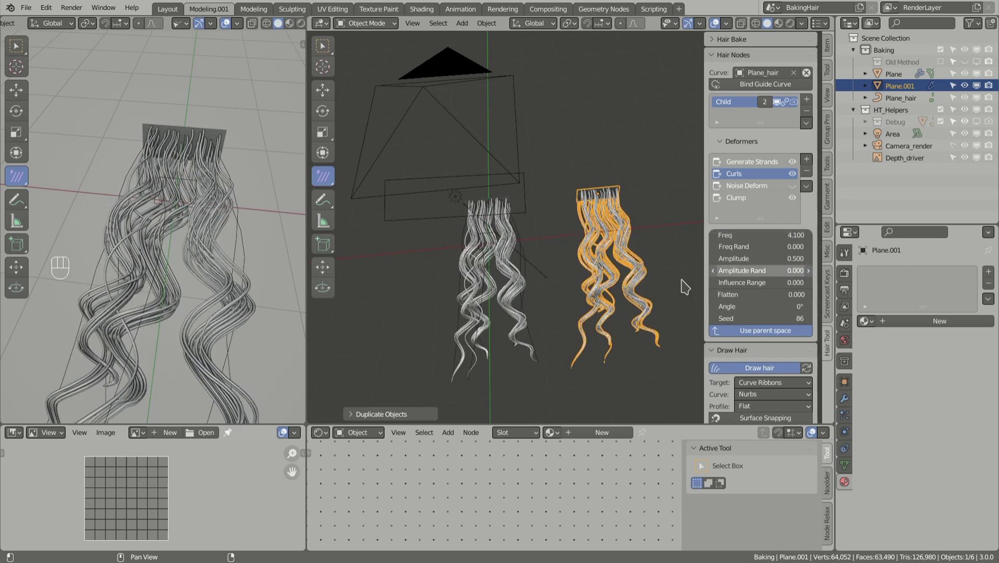
{"action": "middle_click_drag", "start_coordinate": [683, 285], "coordinate": [461, 247]}
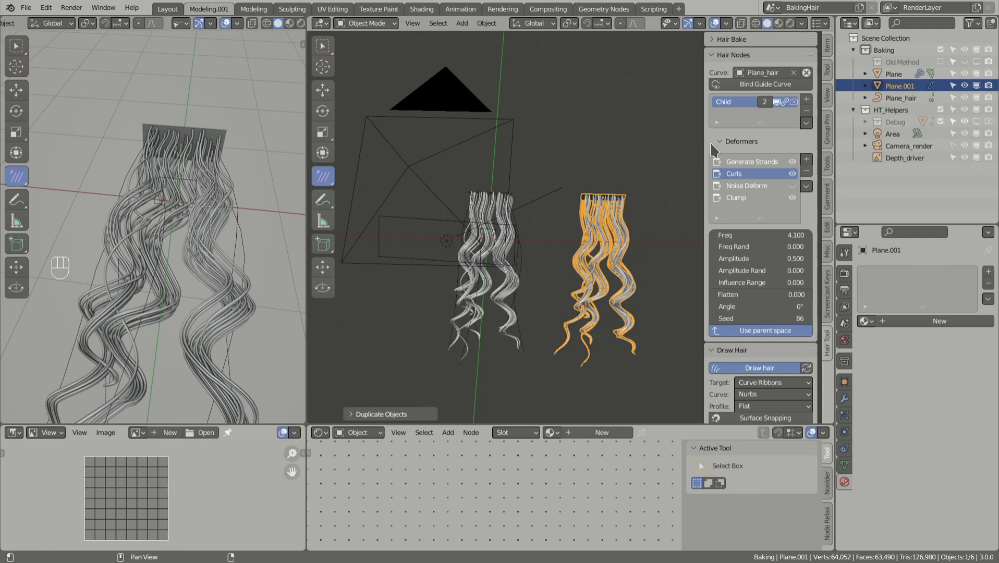
Make Plane.001's Child hair system unique and set its Curls Freq to 3.1 and Freq Rand to 0.4
{"action": "left_click", "coordinate": [765, 102]}
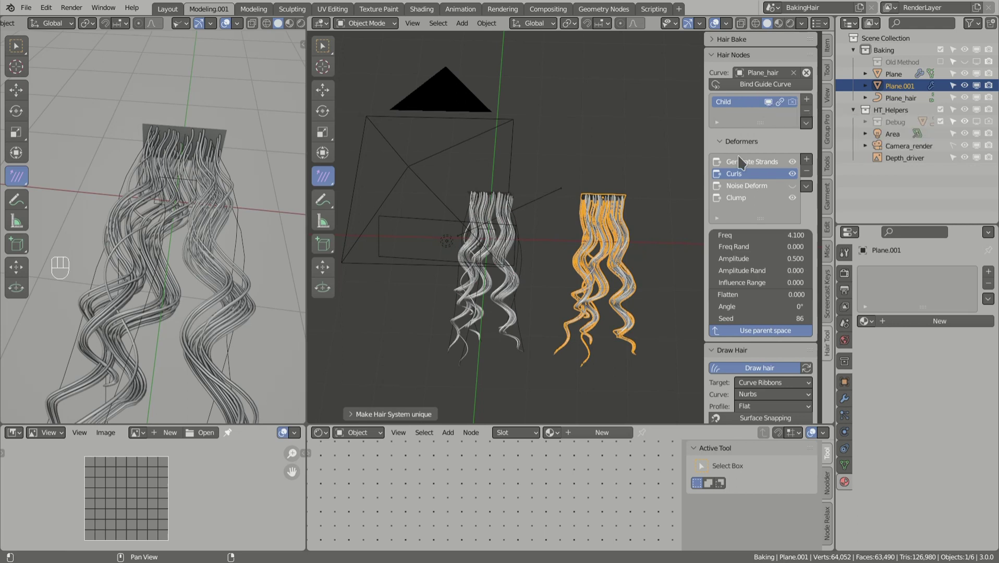
{"action": "left_click_drag", "start_coordinate": [762, 235], "coordinate": [698, 262]}
{"action": "key", "text": "alt+a"}
Hide the viewport overlays and compare the curls of the original hair and its copy
{"action": "middle_click_drag", "start_coordinate": [561, 272], "coordinate": [500, 246]}
{"action": "left_click", "coordinate": [715, 24]}
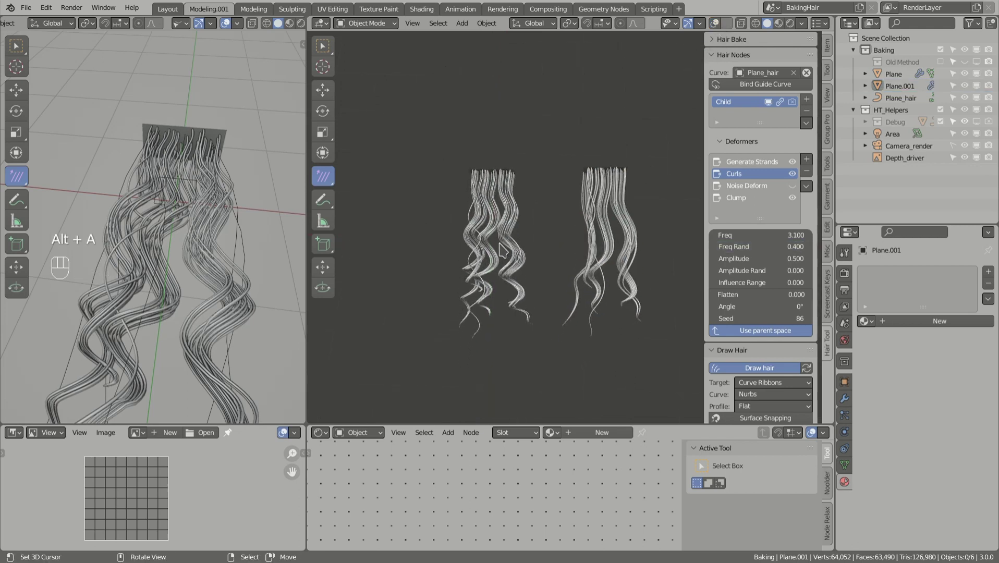
{"action": "middle_click_drag", "start_coordinate": [591, 268], "coordinate": [586, 260]}
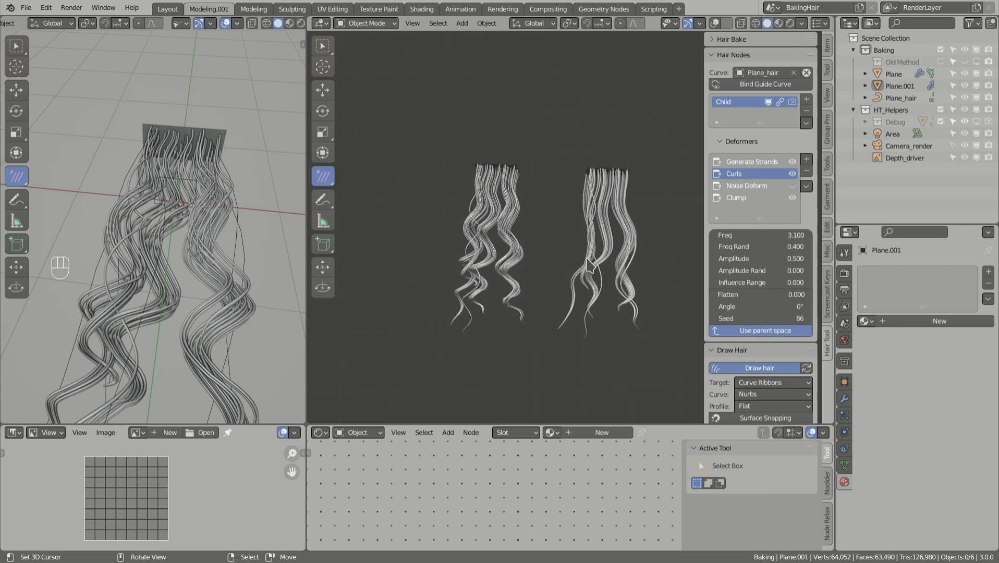